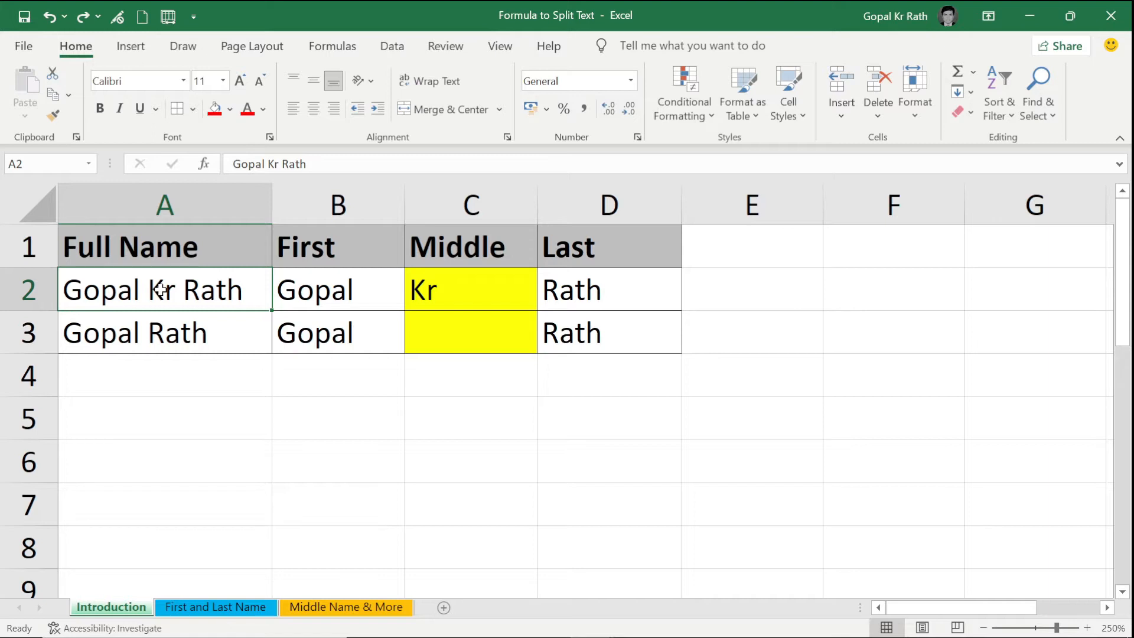
# Append a third name part after a space to the full name in A3.
pyautogui.hotkey('ctrl', 'y')
pyautogui.press('F2')
pyautogui.press('BackSpace')
pyautogui.press('BackSpace')
pyautogui.press('BackSpace')
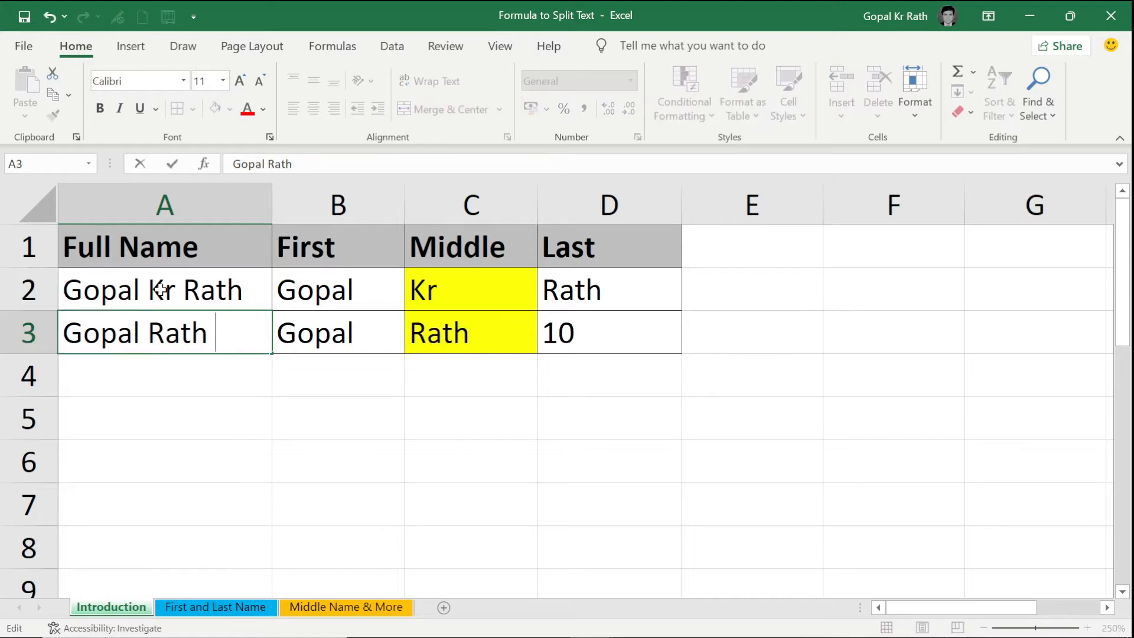
pyautogui.write('Kr')
pyautogui.press('Return')
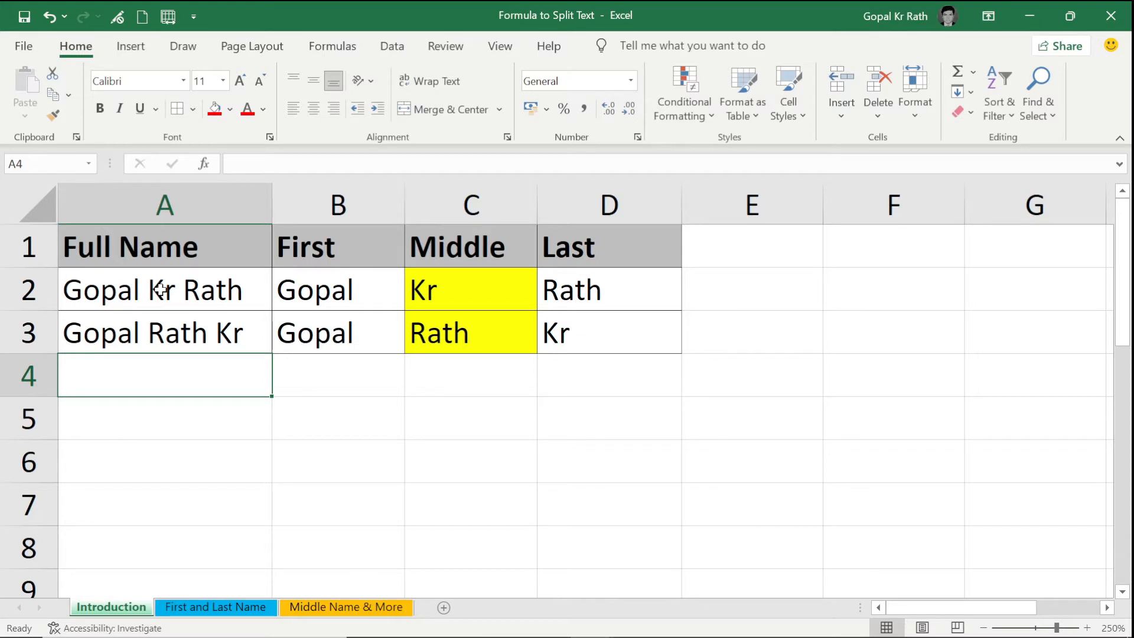
# Remove the added third name part from the full name in A3.
pyautogui.press('Up')
pyautogui.press('F2')
pyautogui.press('BackSpace')
pyautogui.press('BackSpace')
pyautogui.press('BackSpace')
pyautogui.press('Return')
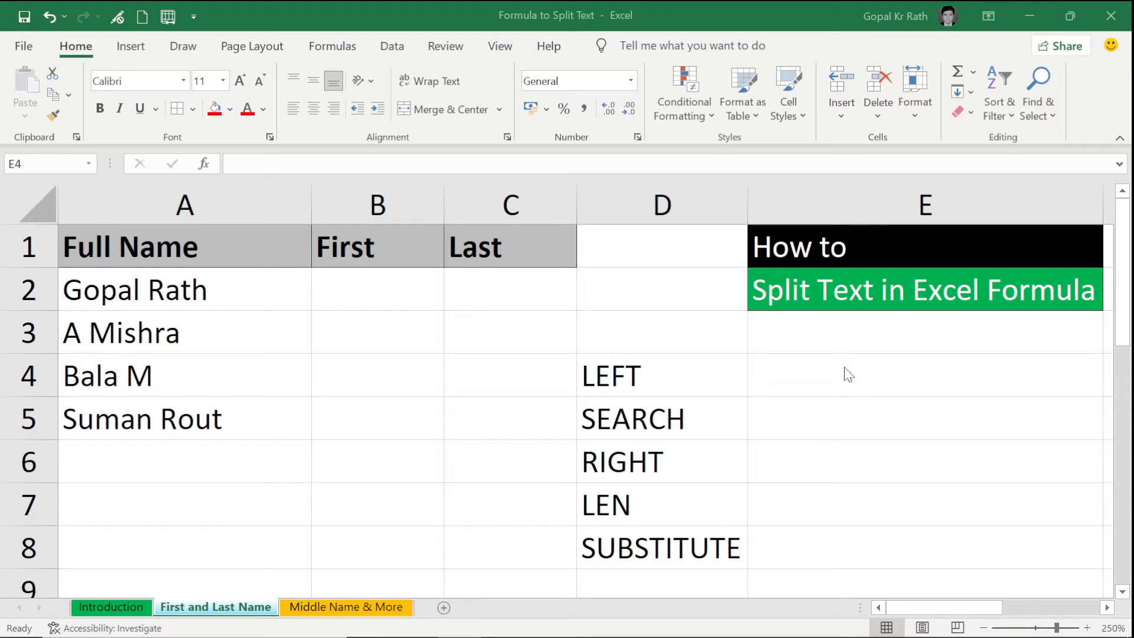
# Enter =LEFT(A2,1) in E4 beside the LEFT label to extract the first character of the full name.
pyautogui.click(789, 378)
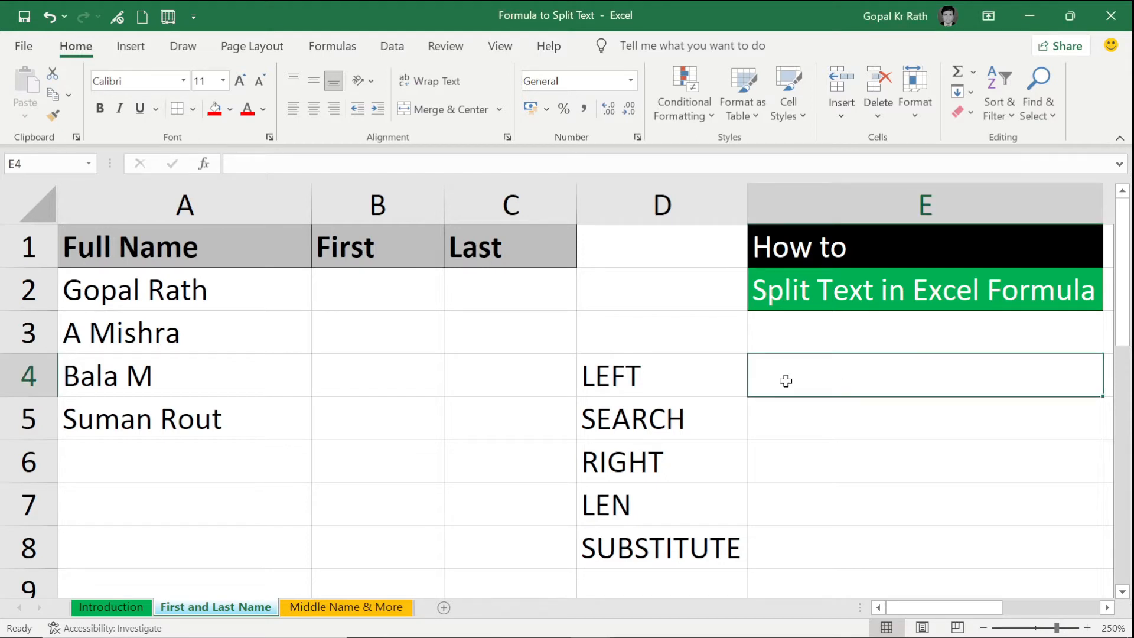
pyautogui.write('=')
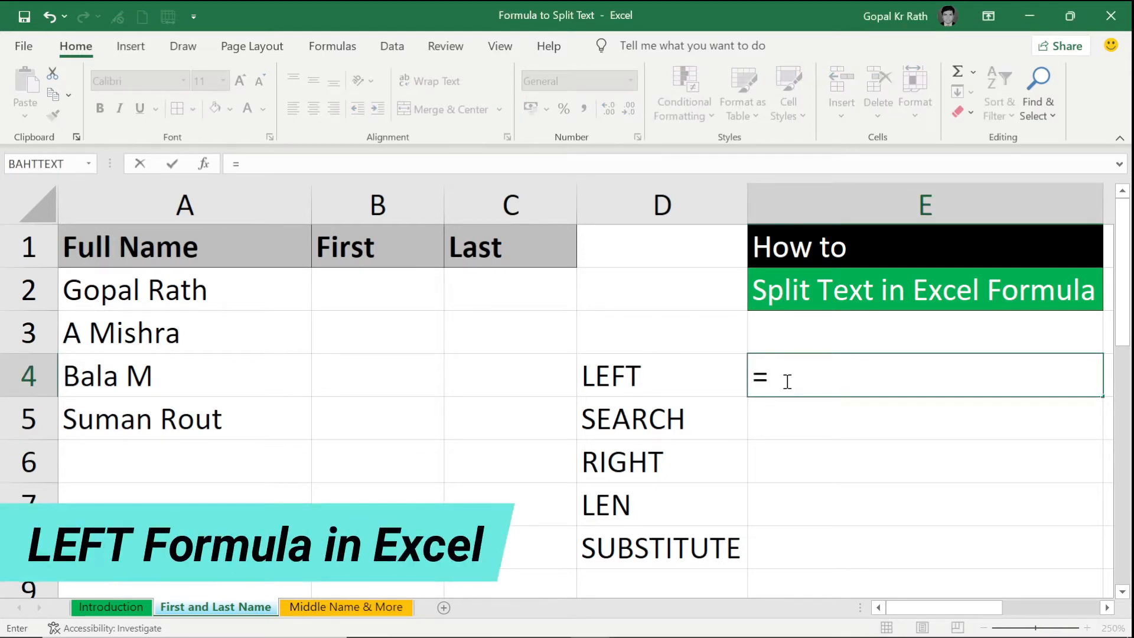
pyautogui.write('left')
pyautogui.press('Tab')
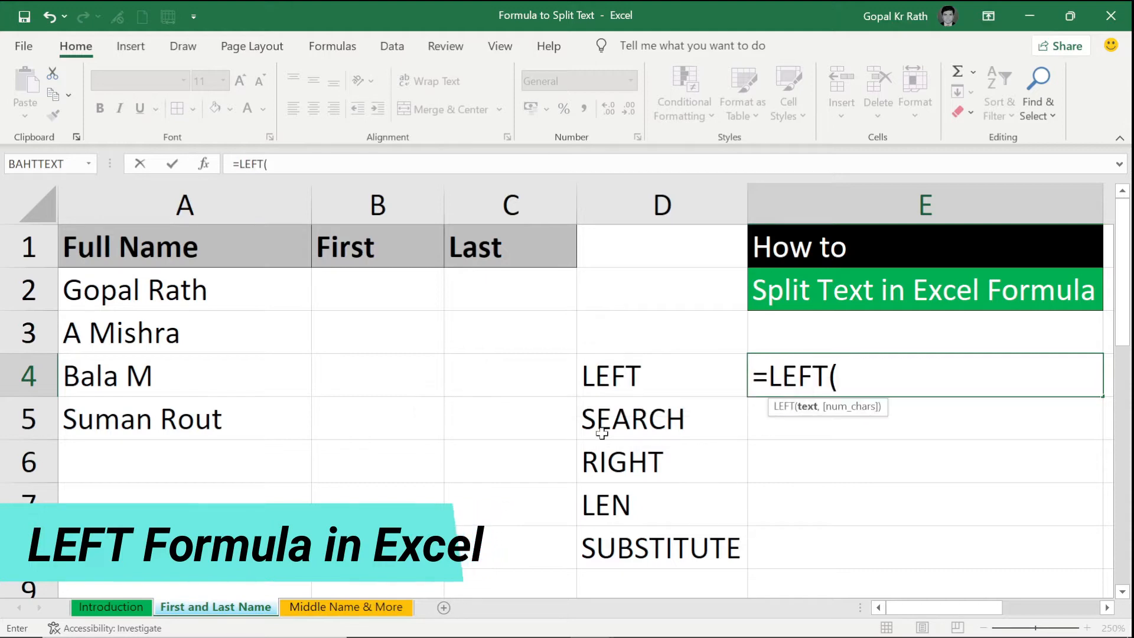
pyautogui.click(225, 290)
pyautogui.write(',')
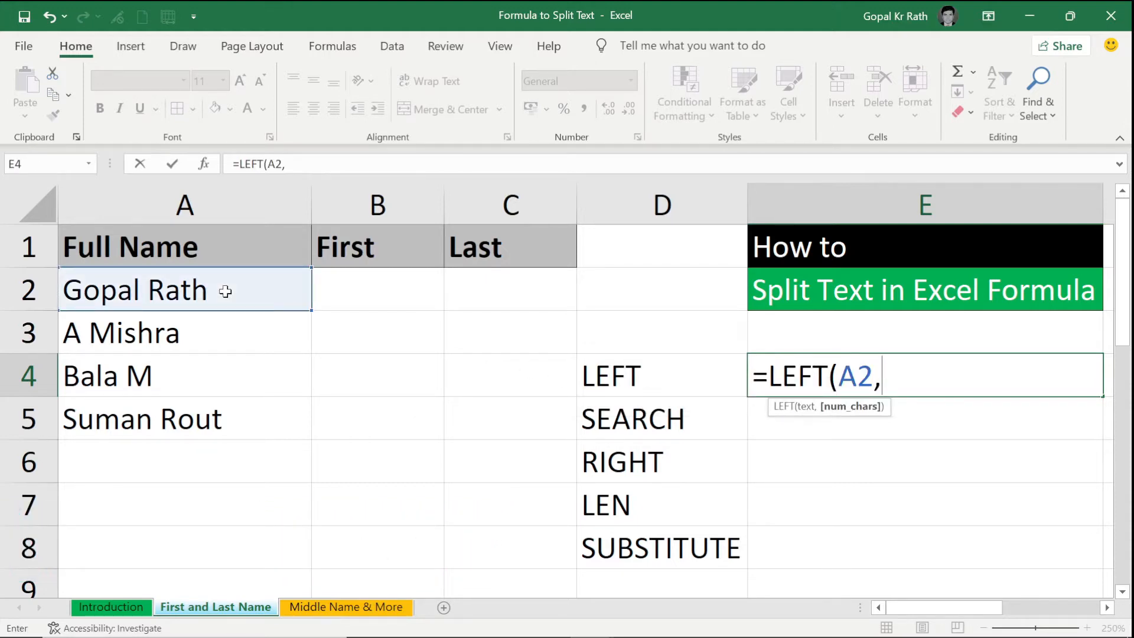
pyautogui.write('1)')
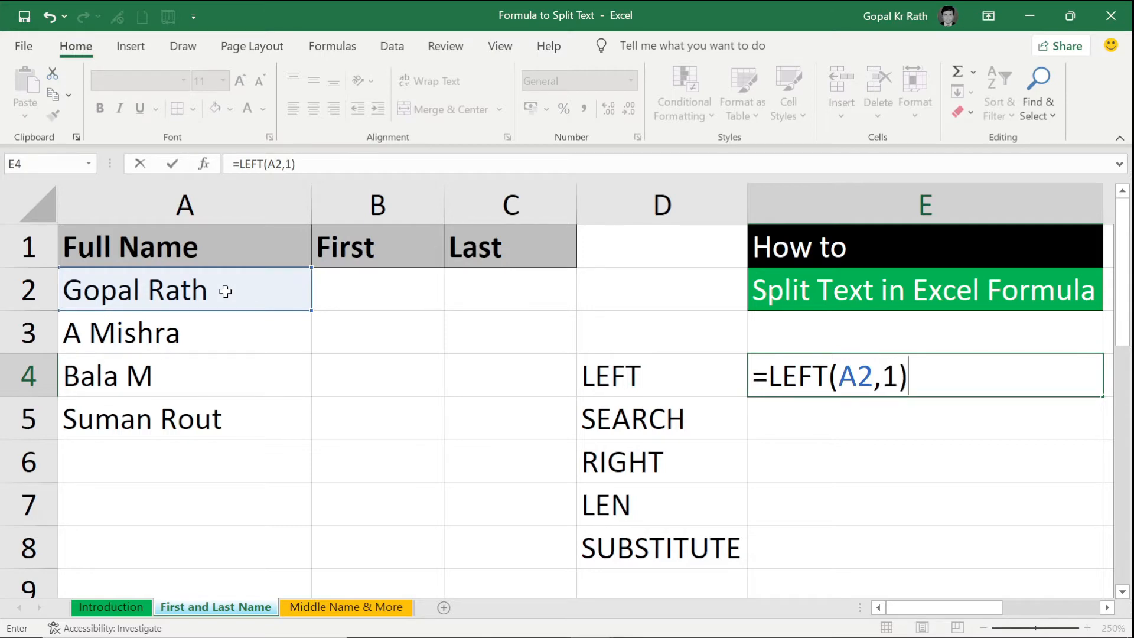
pyautogui.press('Return')
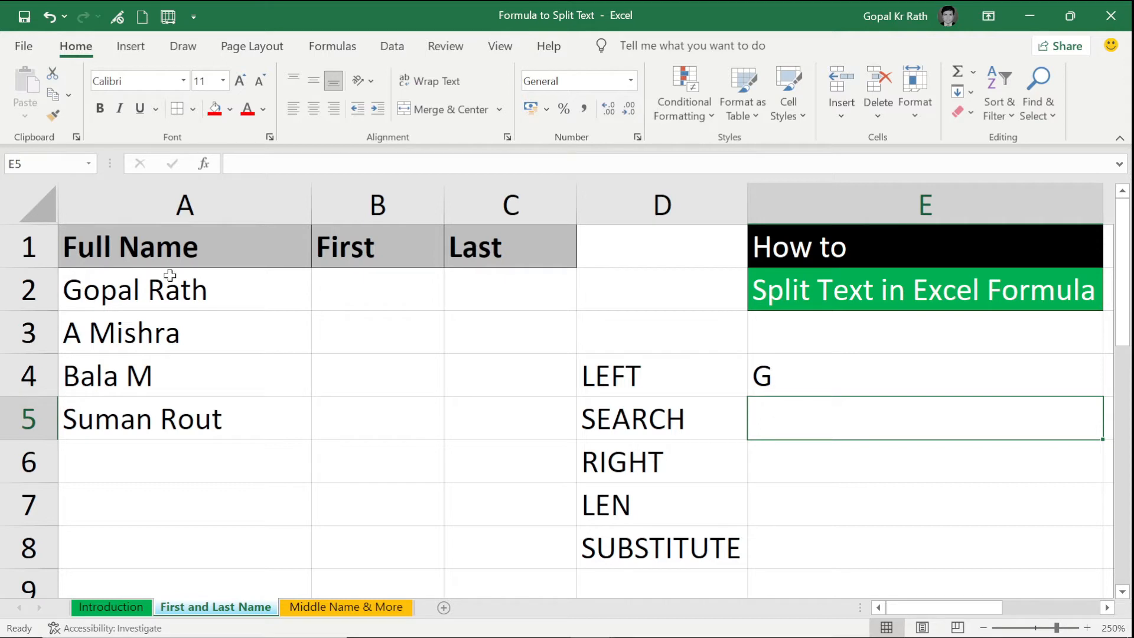
# Enter =SEARCH(" ",A2) in E5 to locate the space in the full name, and left-align the cell.
pyautogui.write('=se')
pyautogui.press('Tab')
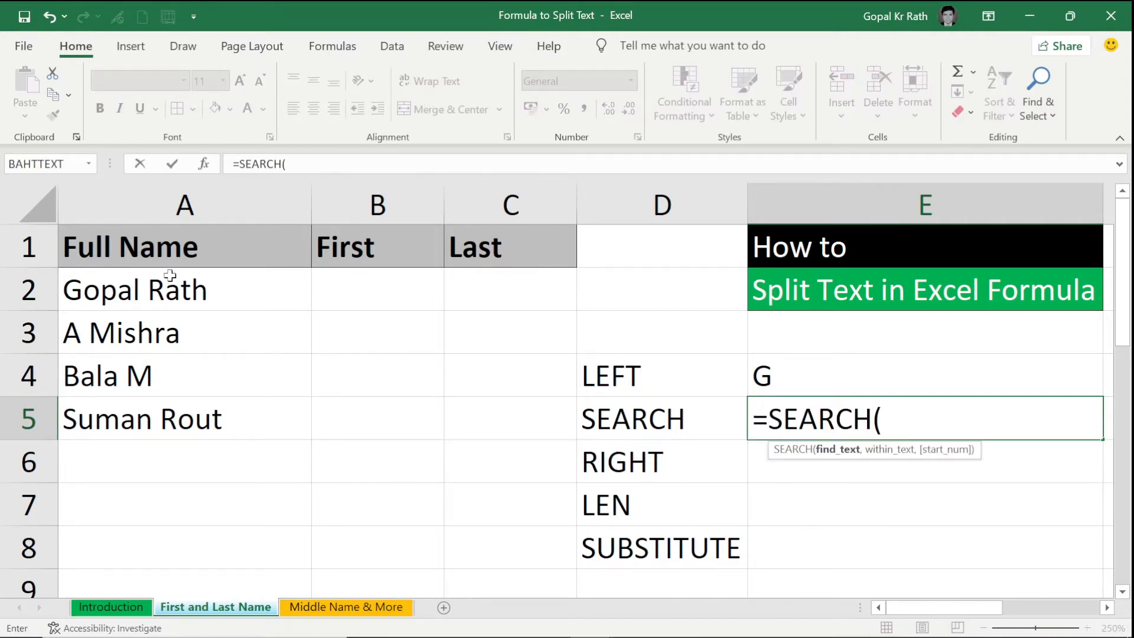
pyautogui.write('" ",')
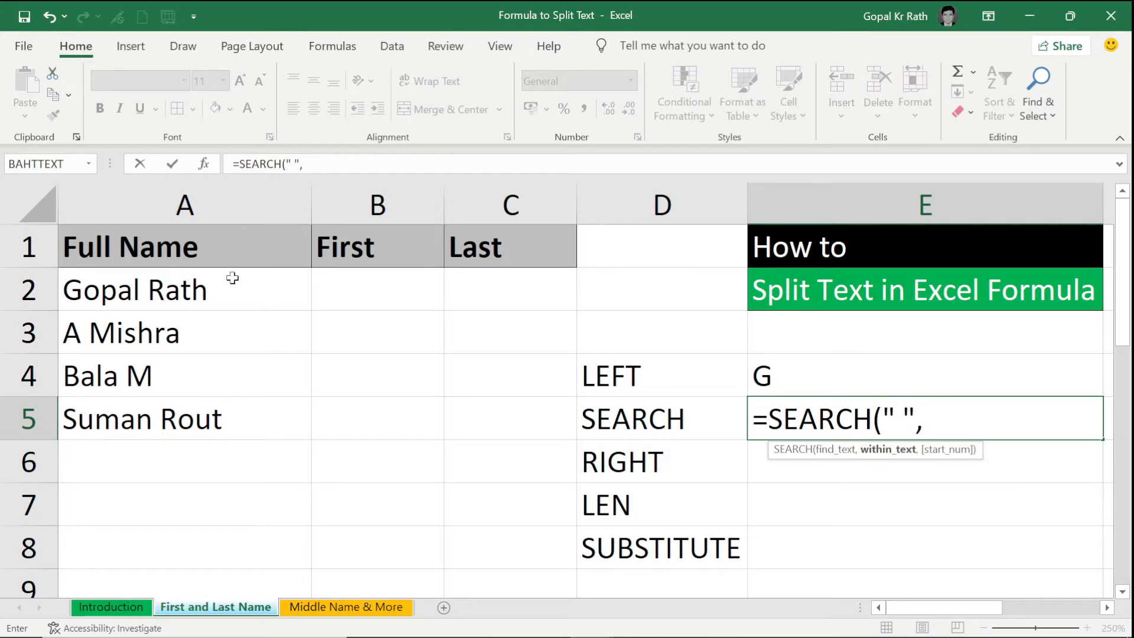
pyautogui.click(145, 292)
pyautogui.write(')')
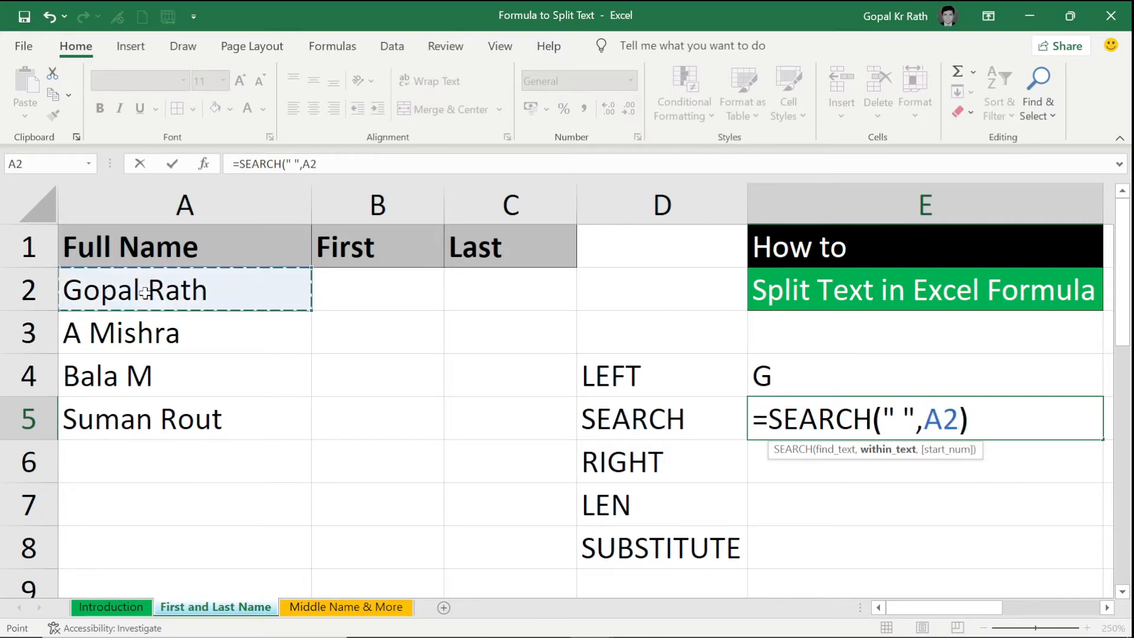
pyautogui.press('Return')
pyautogui.click(788, 411)
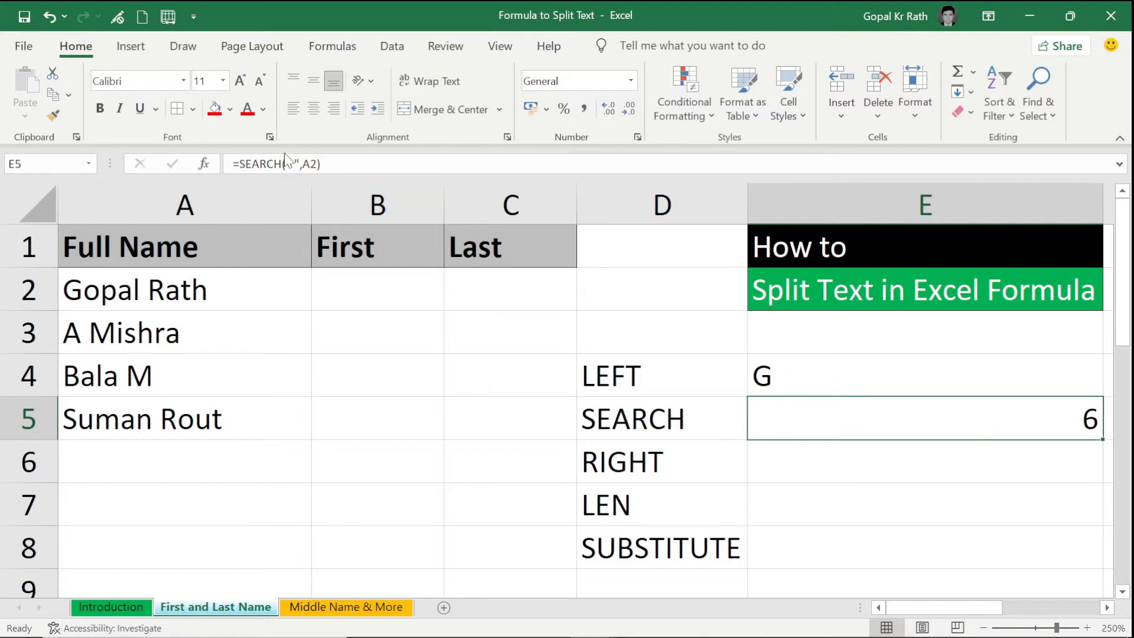
pyautogui.click(298, 114)
# Enter =RIGHT(A2,1) in E6 to extract the last character of the full name.
pyautogui.click(792, 459)
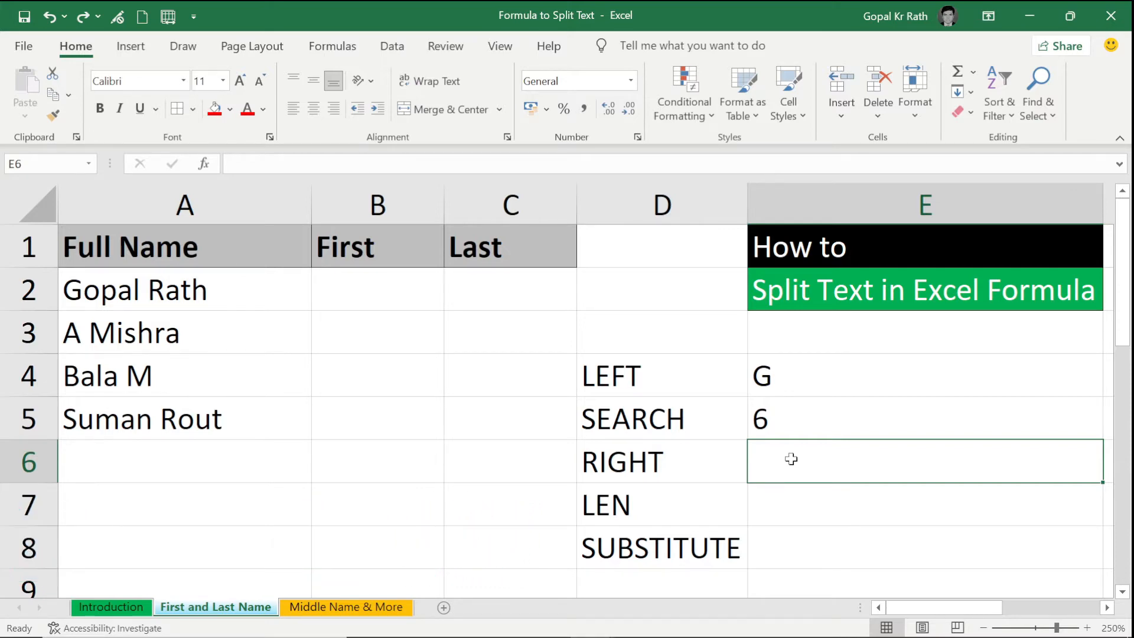
pyautogui.write('=RIGHT(')
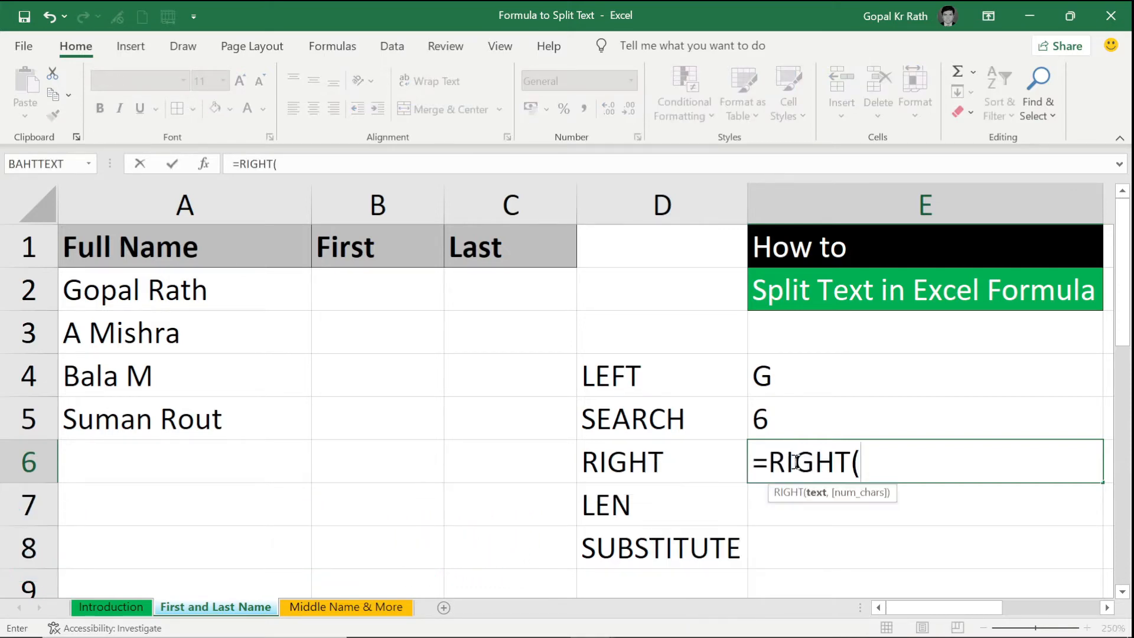
pyautogui.click(227, 292)
pyautogui.write(',')
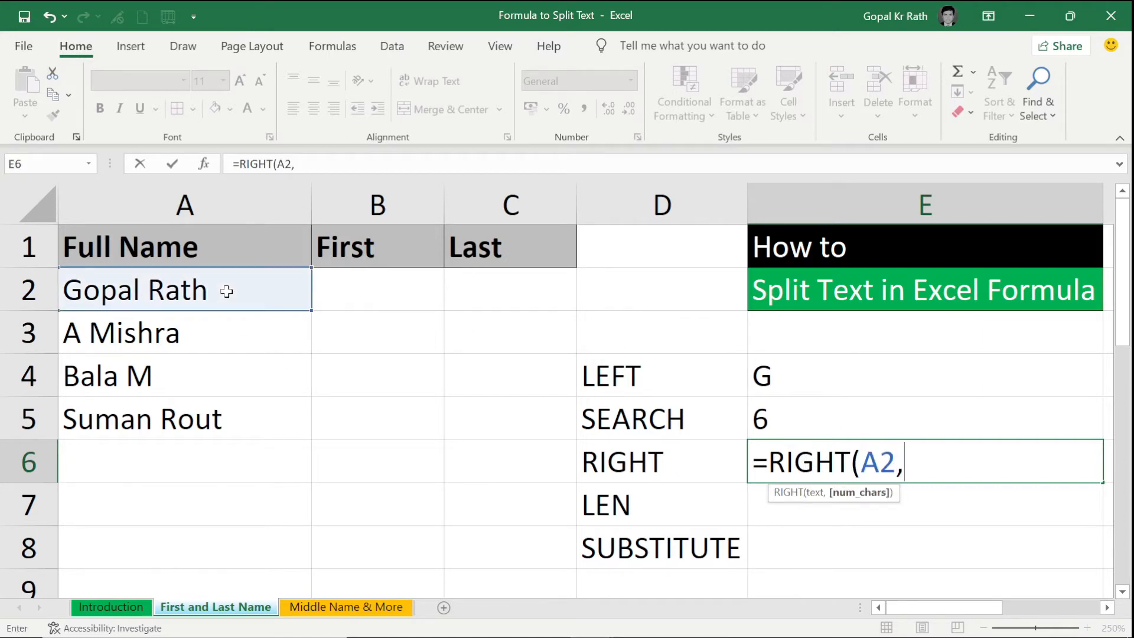
pyautogui.write('1)')
pyautogui.press('Return')
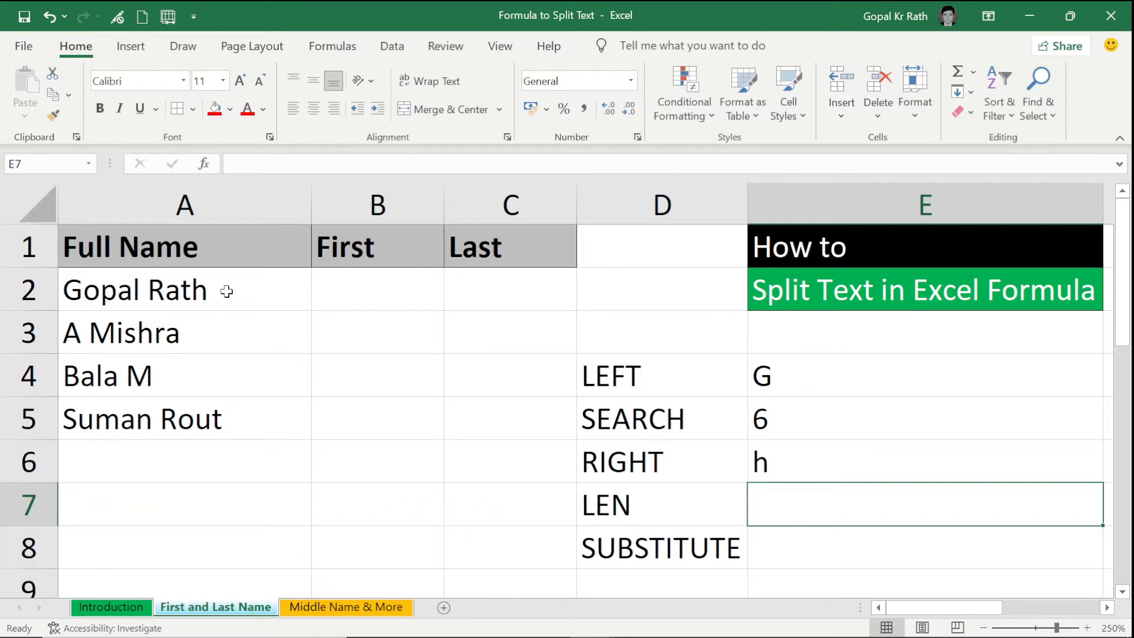
# Enter =LEN(A2) in E7 to count the characters of the full name, and left-align the cell.
pyautogui.write('=')
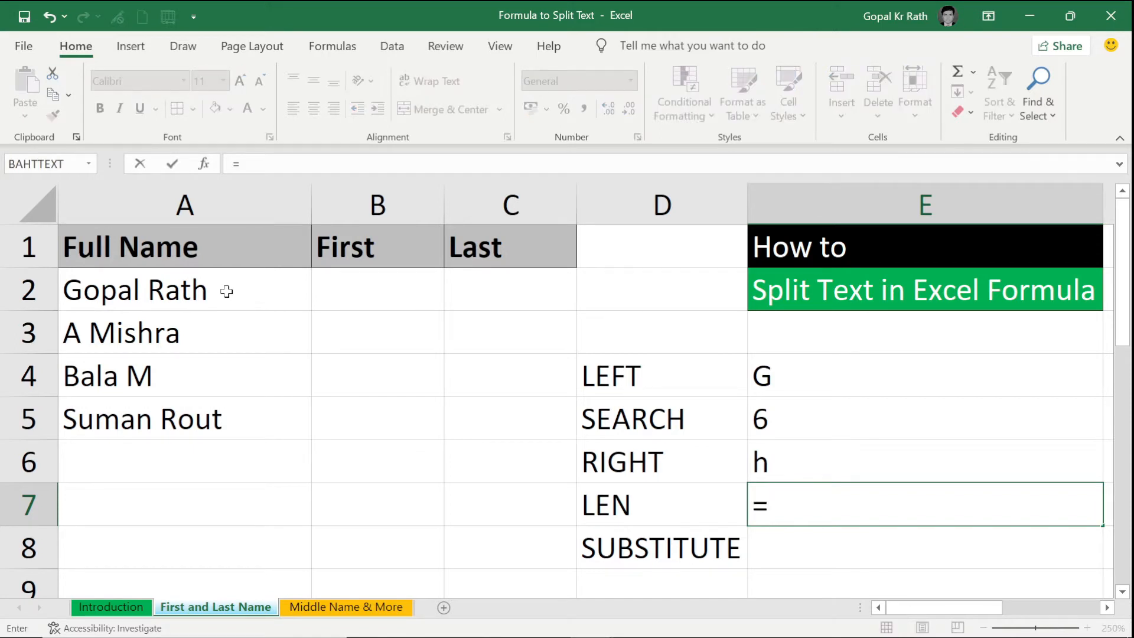
pyautogui.write('len(')
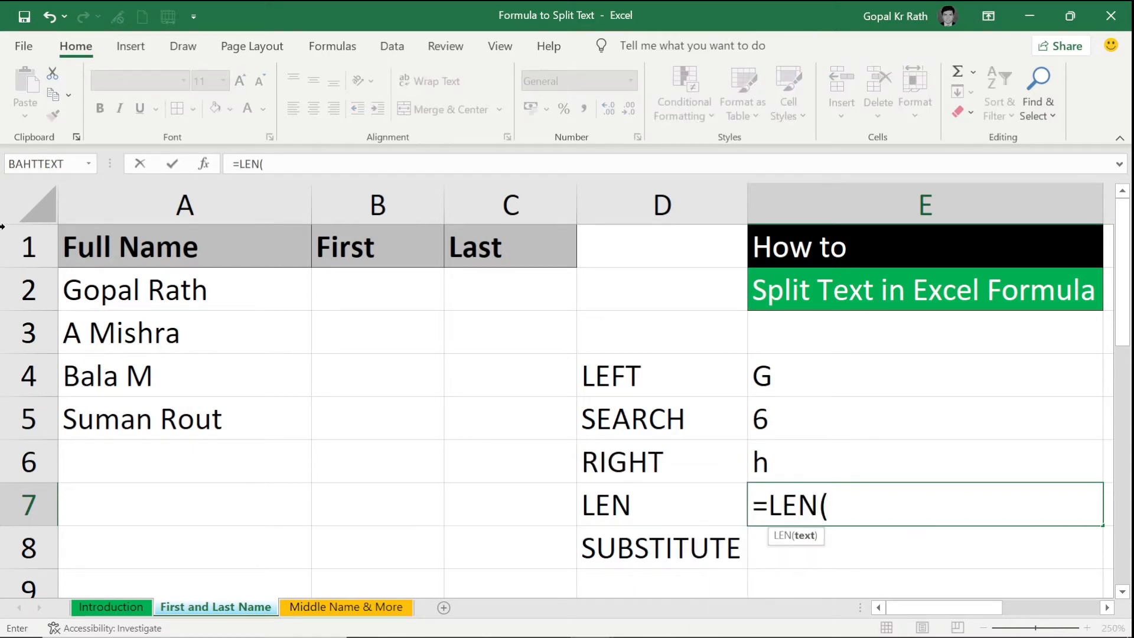
pyautogui.click(184, 300)
pyautogui.write(')')
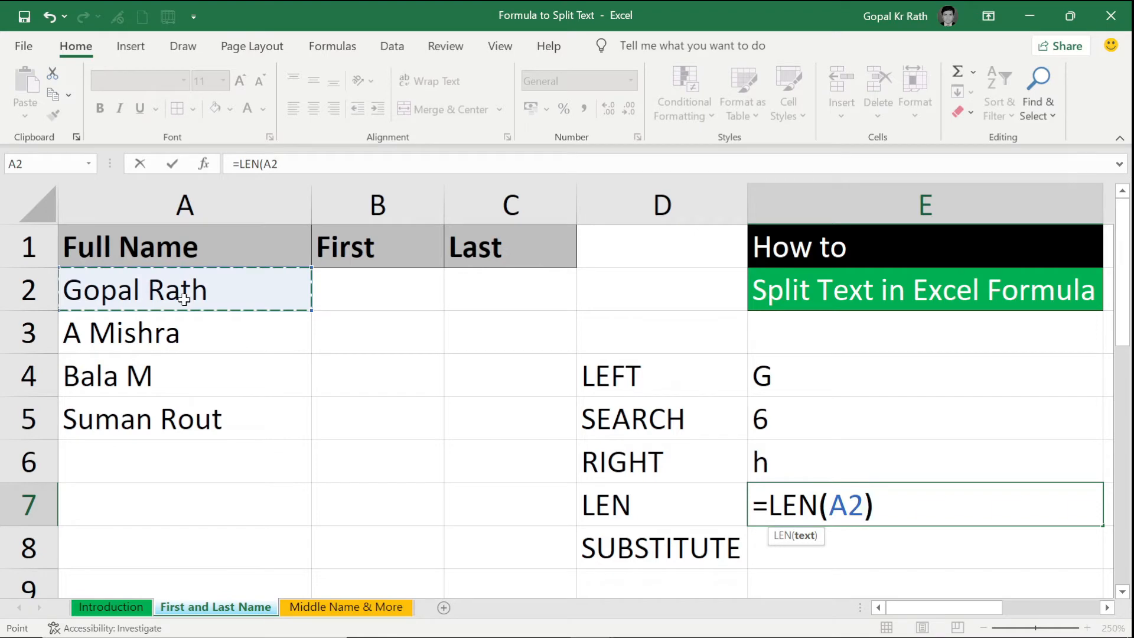
pyautogui.press('Return')
pyautogui.press('Up')
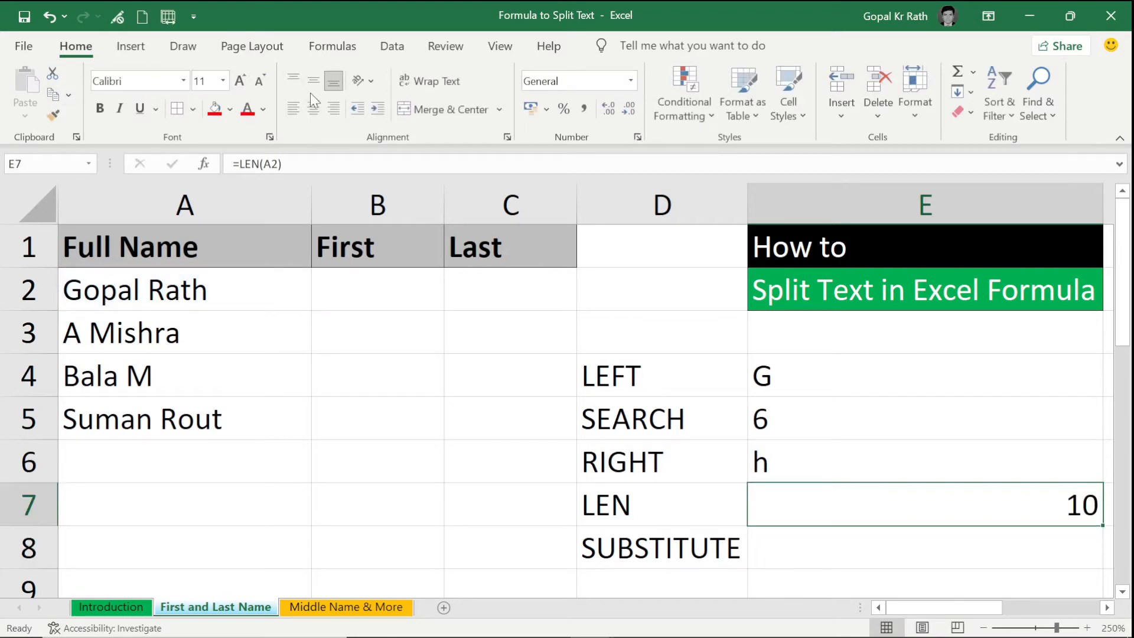
pyautogui.click(300, 109)
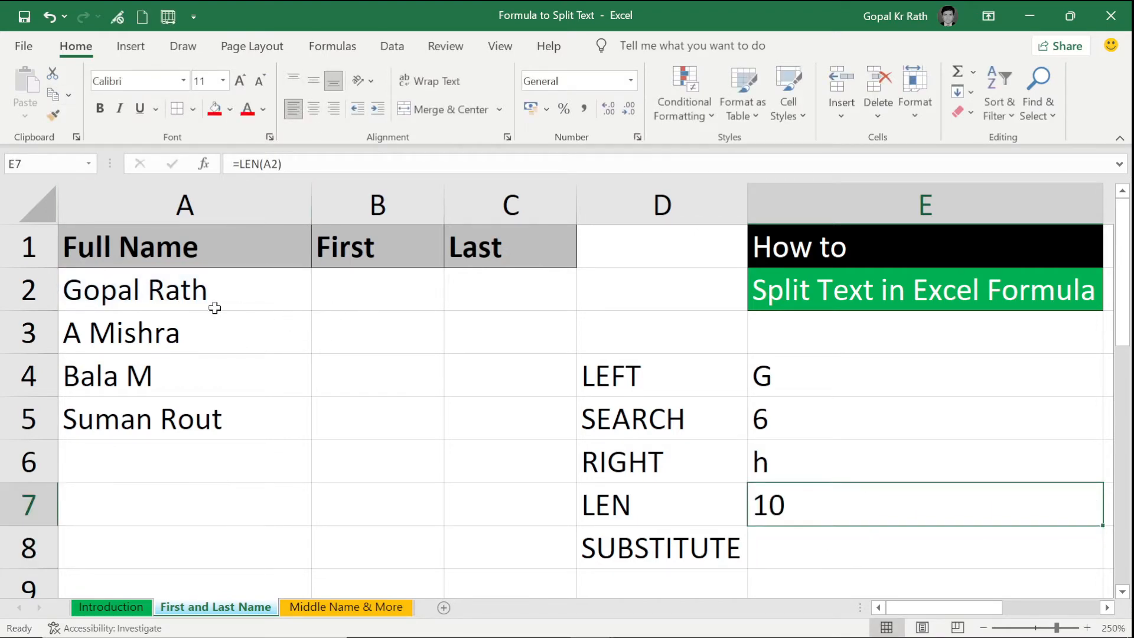
# Try shortening the full name in A2 to its first letter, and undo the change.
pyautogui.click(181, 289)
pyautogui.doubleClick(182, 289)
pyautogui.moveTo(83, 290); pyautogui.dragTo(250, 285)
pyautogui.press('BackSpace')
pyautogui.press('Return')
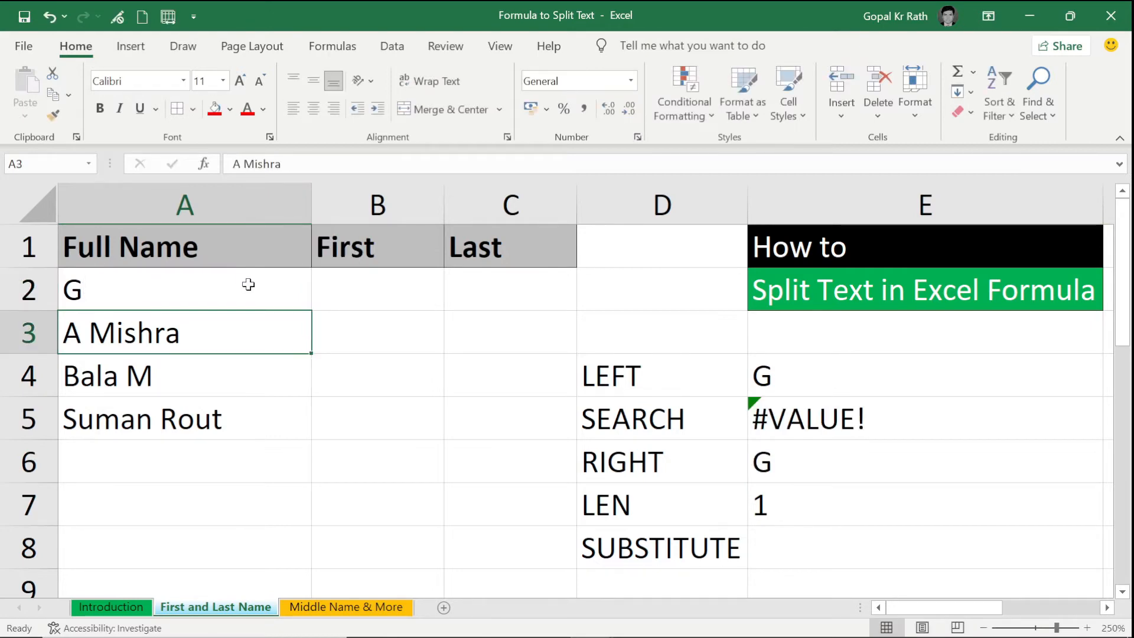
pyautogui.hotkey('ctrl', 'z')
# Enter a SUBSTITUTE formula in E8 that replaces the surname in A2 with an empty string "".
pyautogui.click(804, 549)
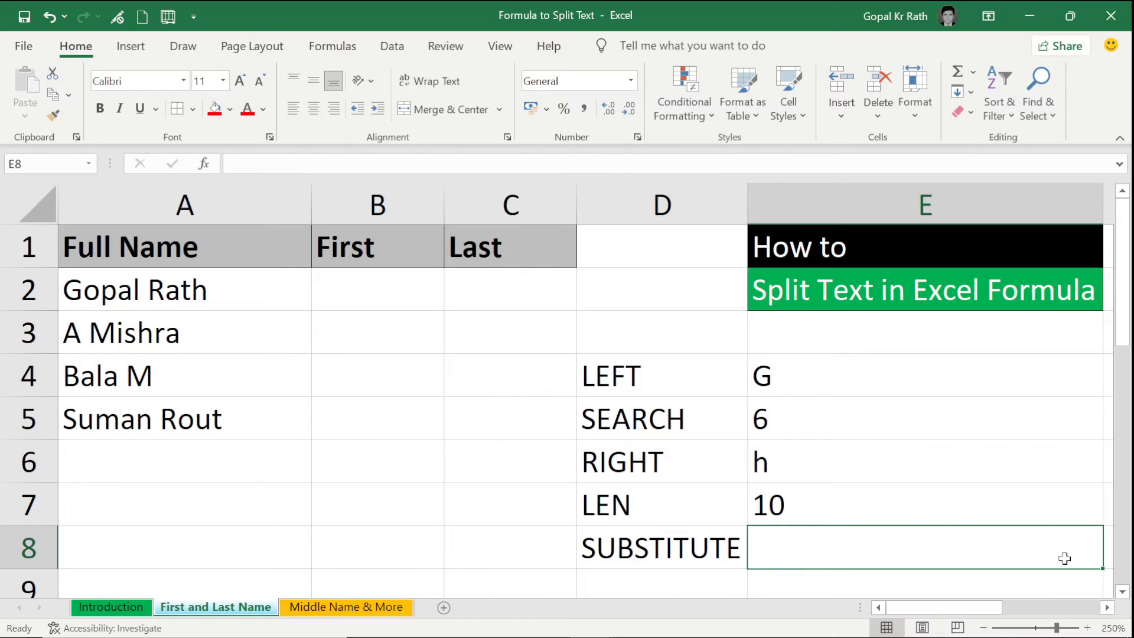
pyautogui.write('=')
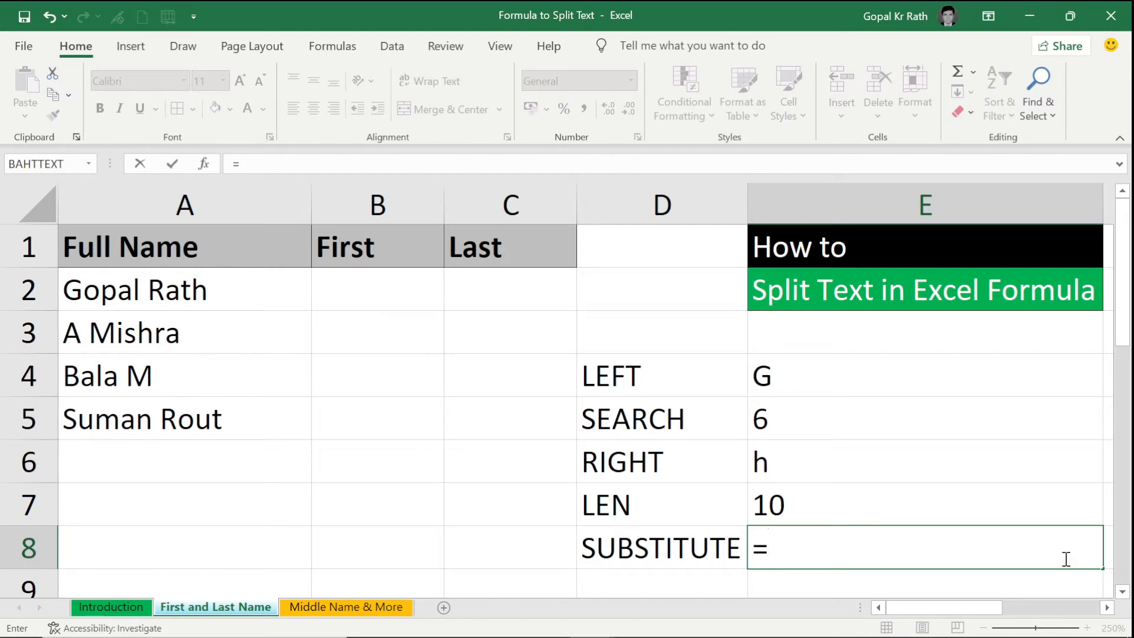
pyautogui.write('sub')
pyautogui.press('Tab')
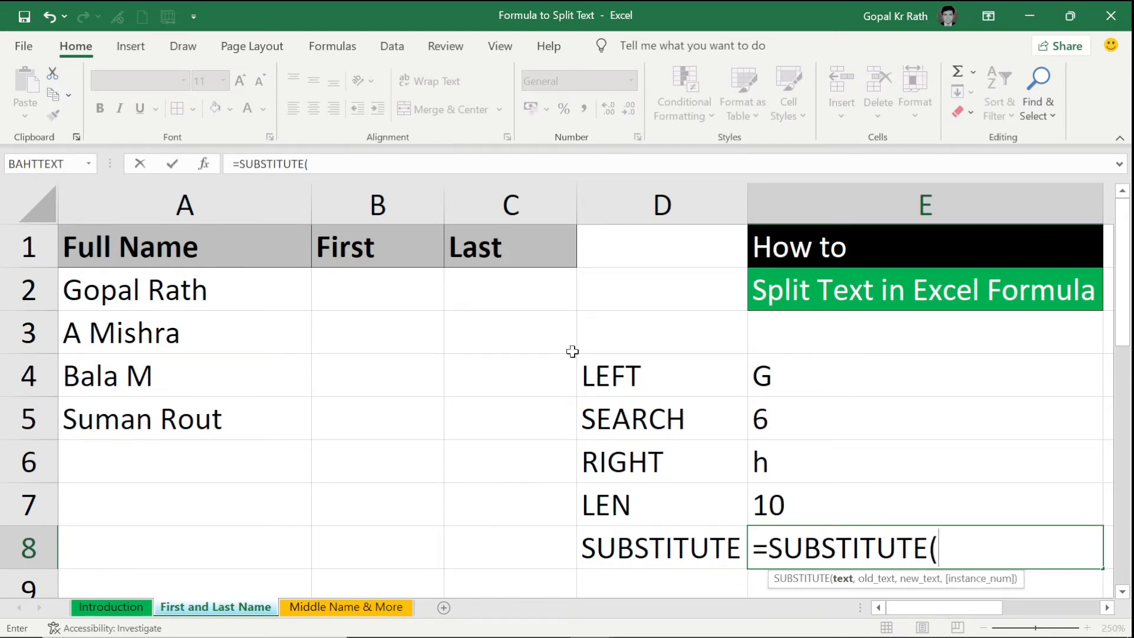
pyautogui.click(222, 291)
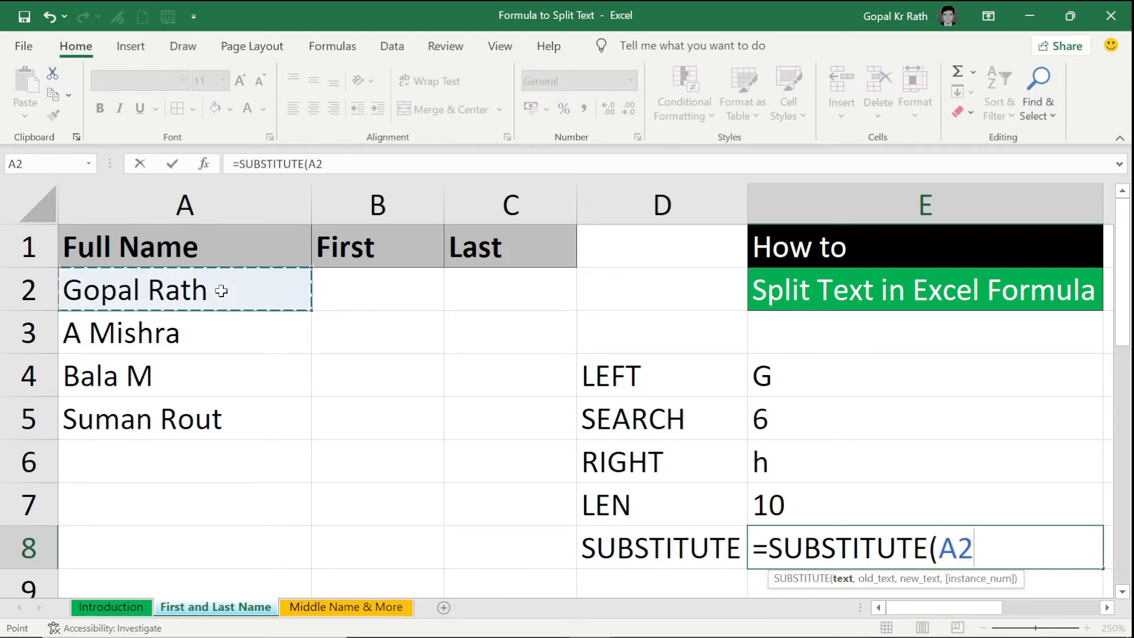
pyautogui.write(',"')
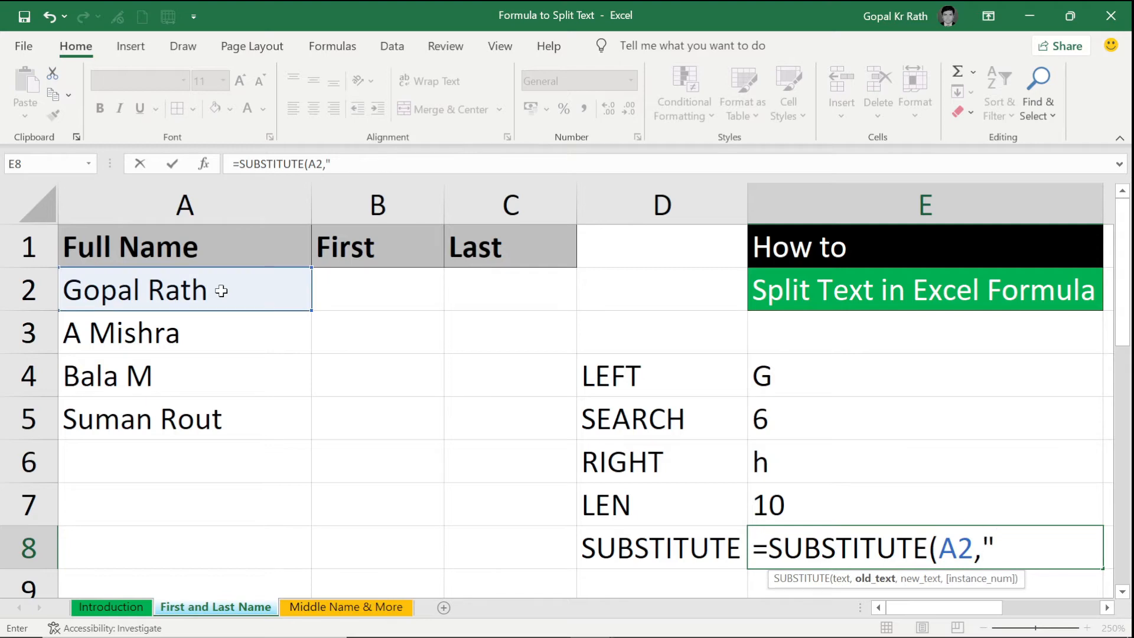
pyautogui.write('Rath"')
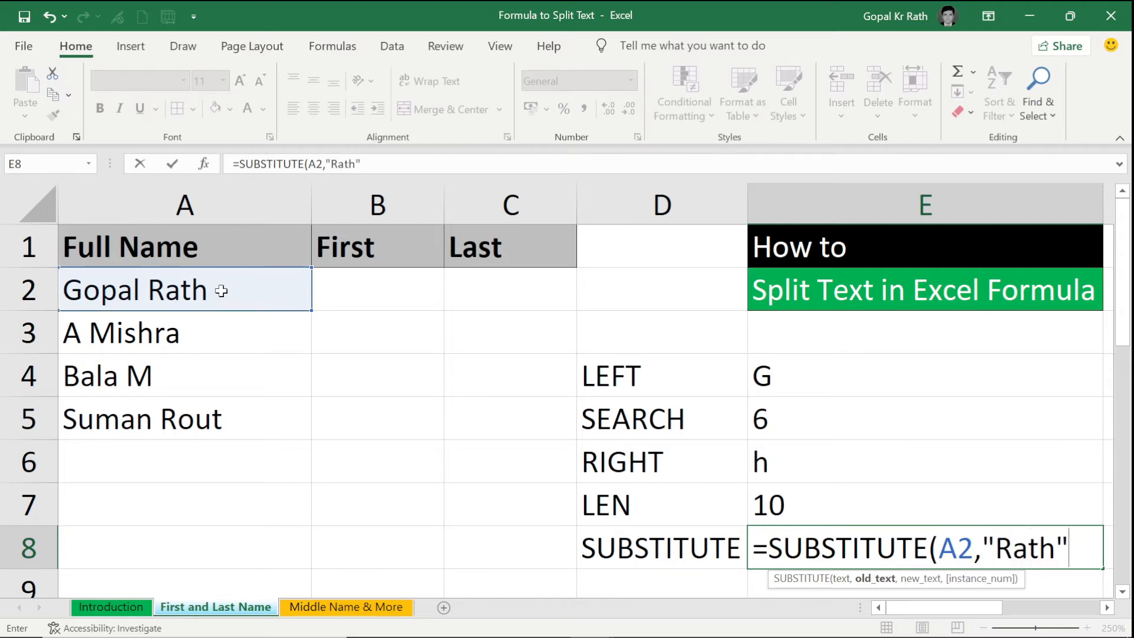
pyautogui.write(',""')
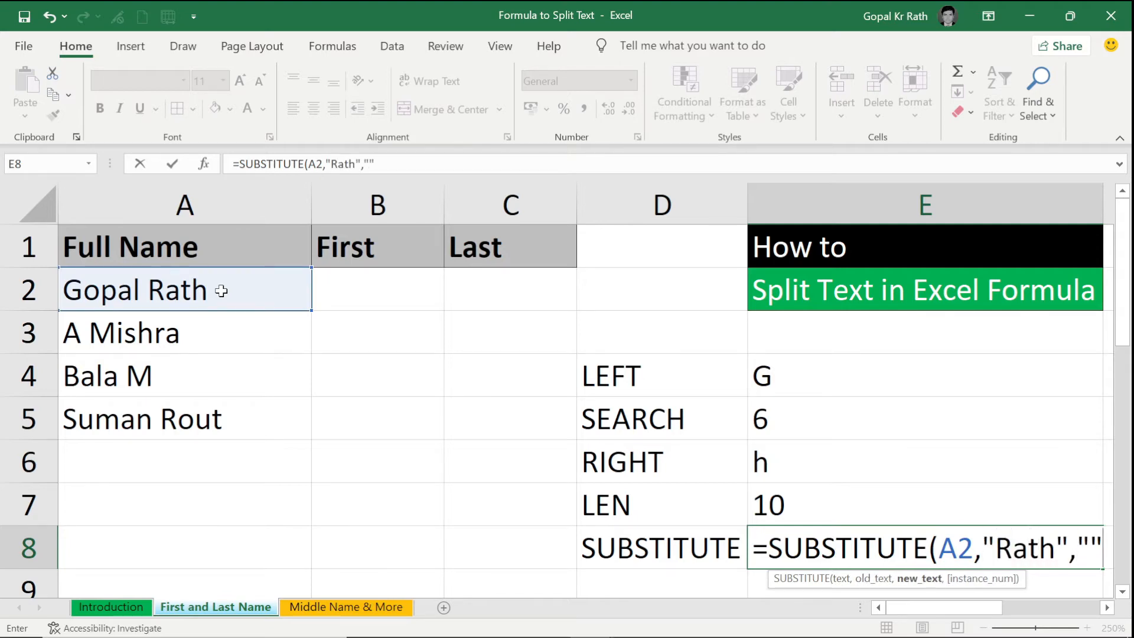
pyautogui.write(')')
pyautogui.press('Return')
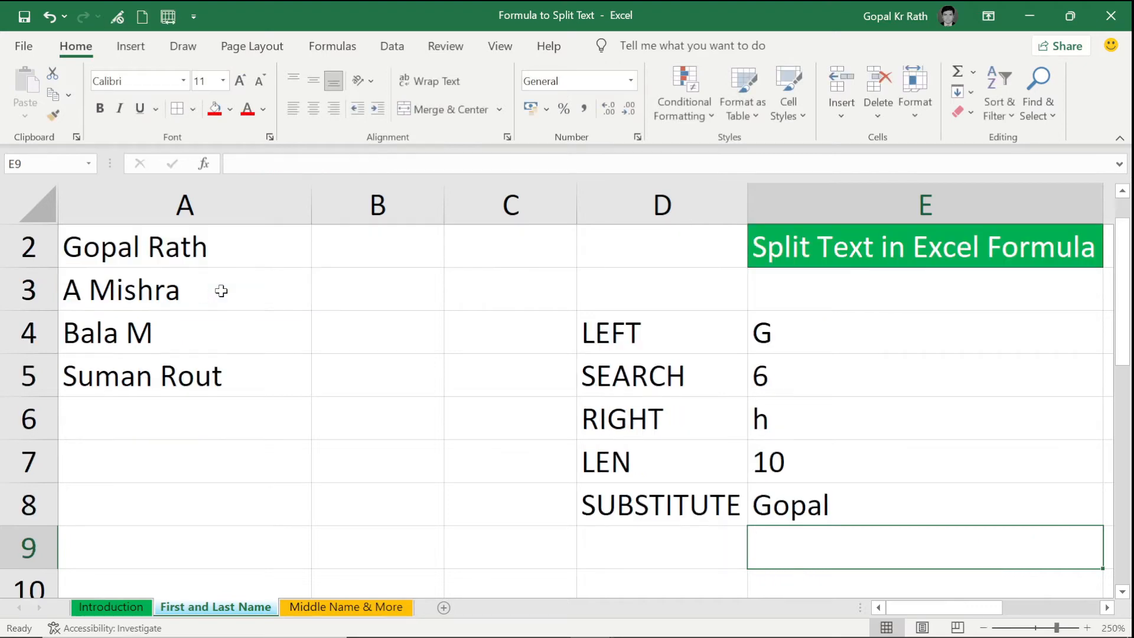
pyautogui.press('Up')
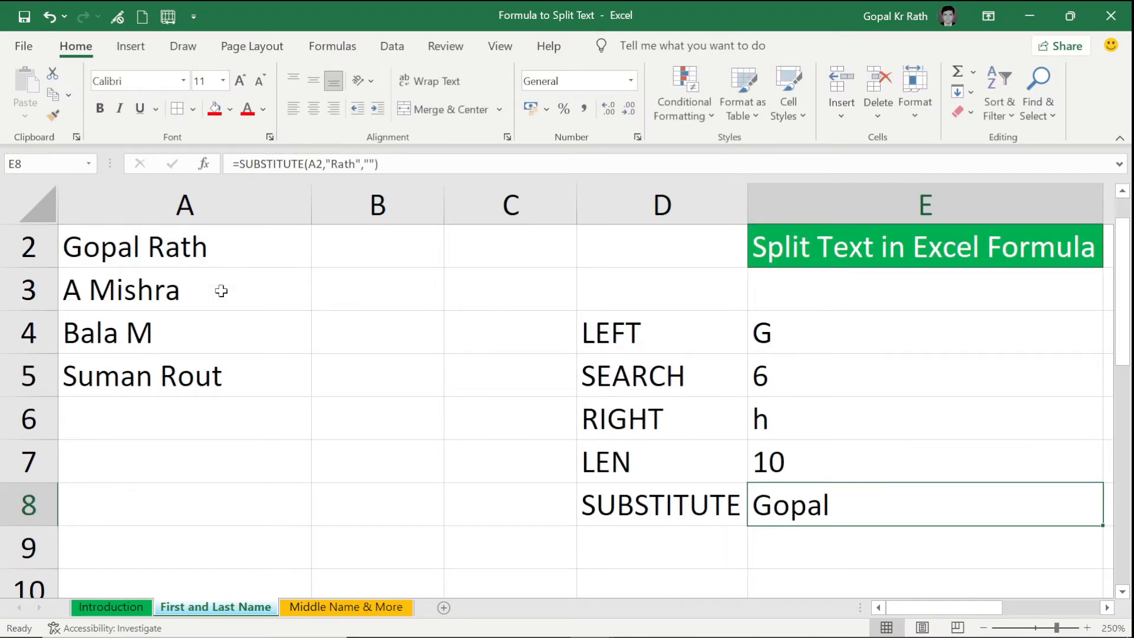
# Enter =LEFT(A2,SEARCH(" ",A2)-1) in B2 to extract the first name from the full name.
pyautogui.hotkey('ctrl', 'Home')
pyautogui.click(338, 293)
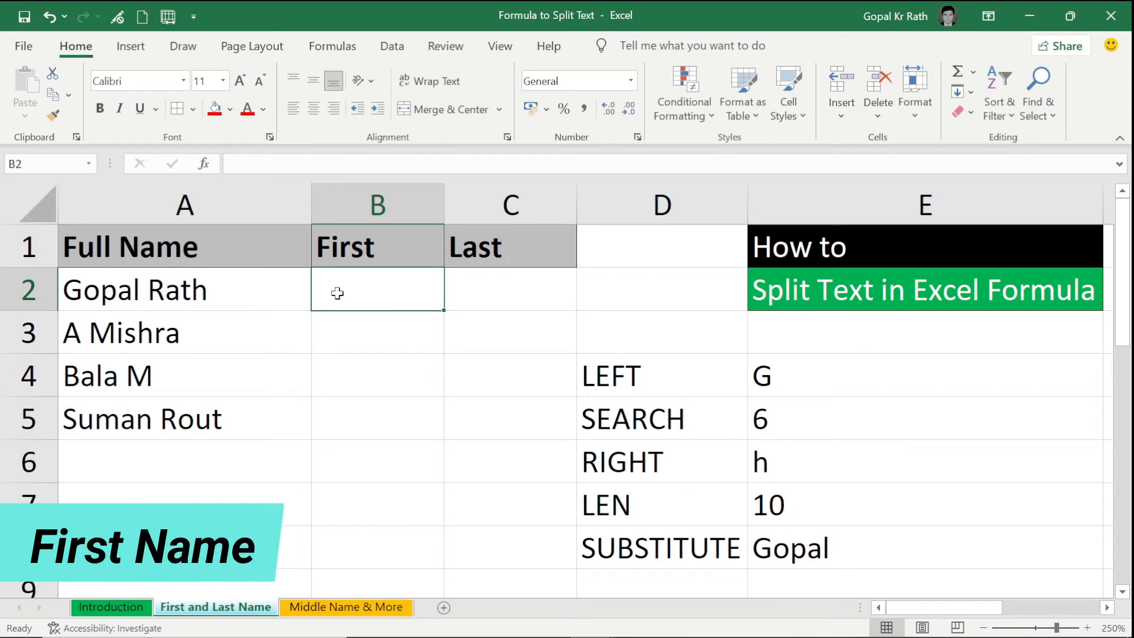
pyautogui.write('=le')
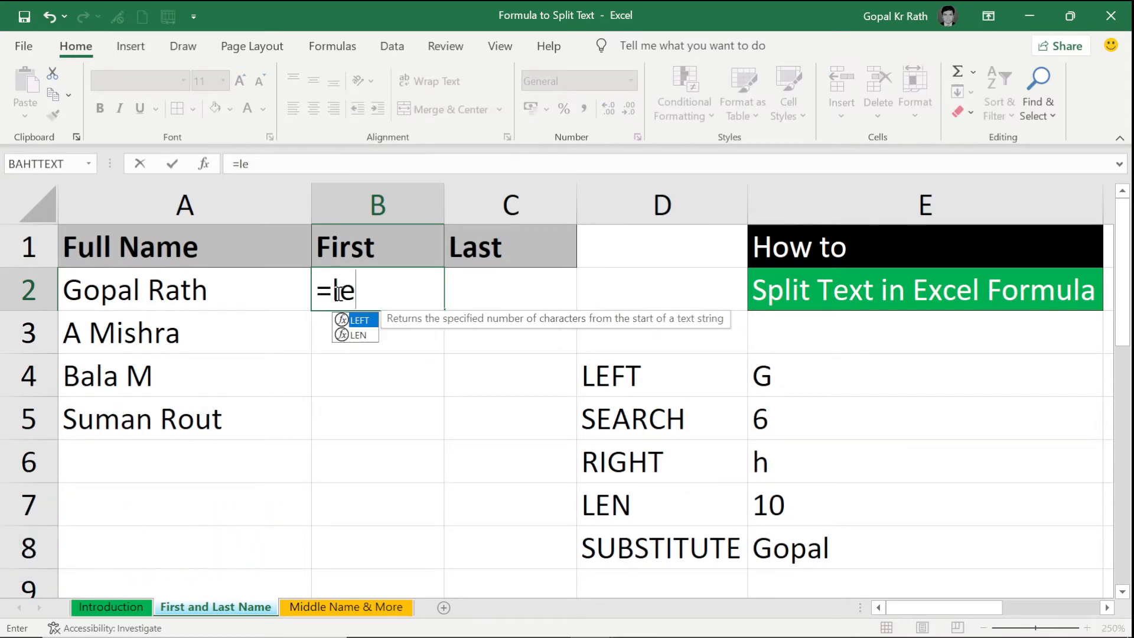
pyautogui.press('Tab')
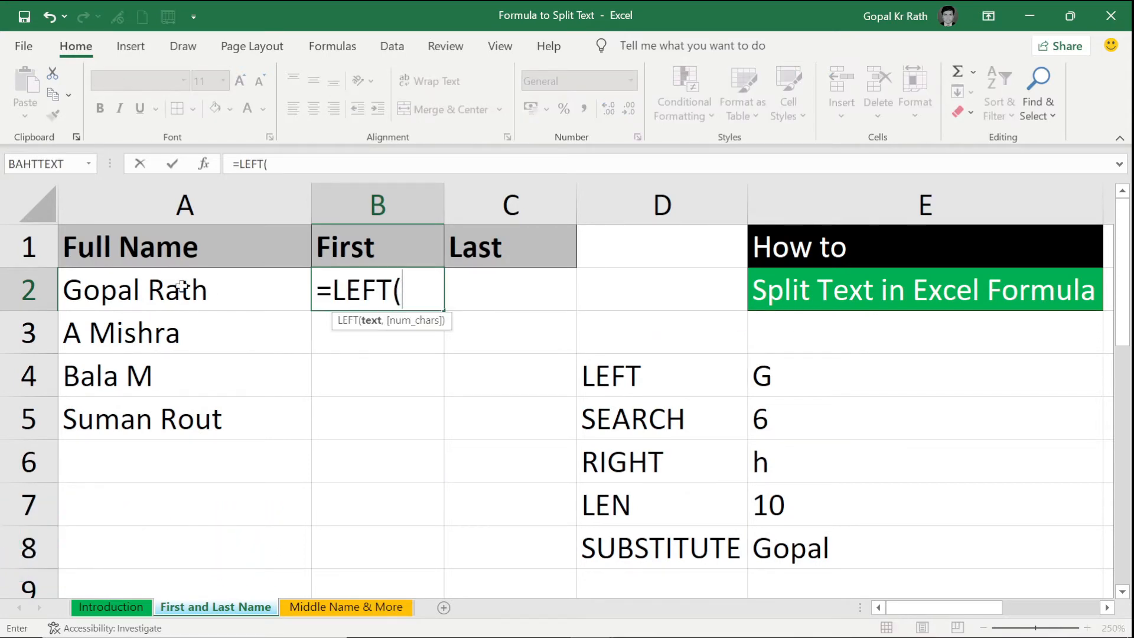
pyautogui.click(177, 287)
pyautogui.write(',')
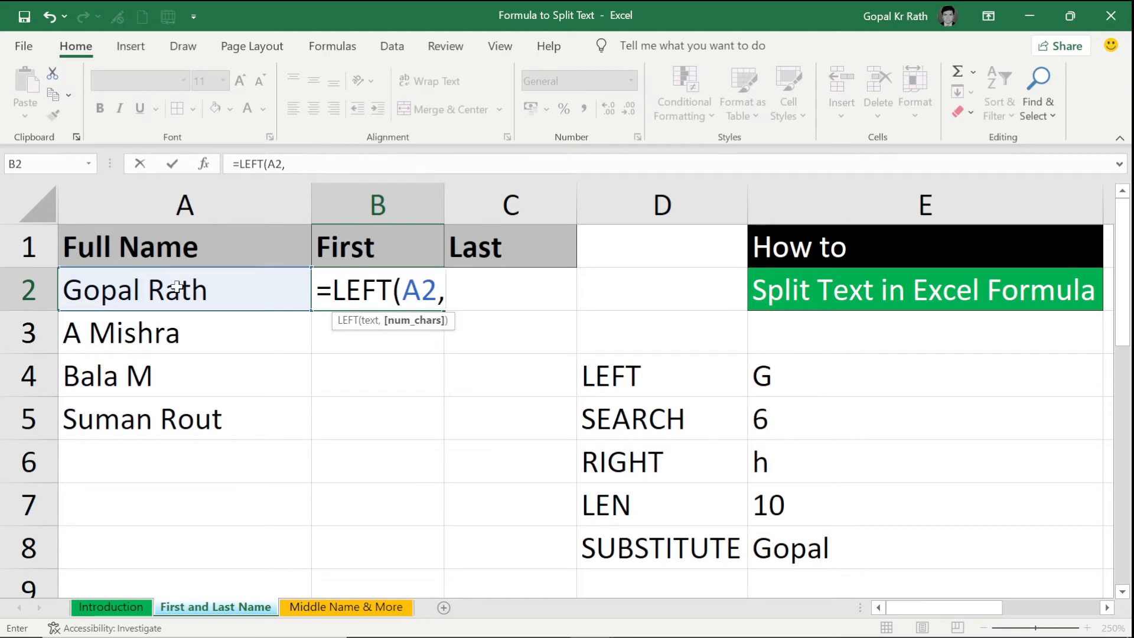
pyautogui.write('se')
pyautogui.press('Tab')
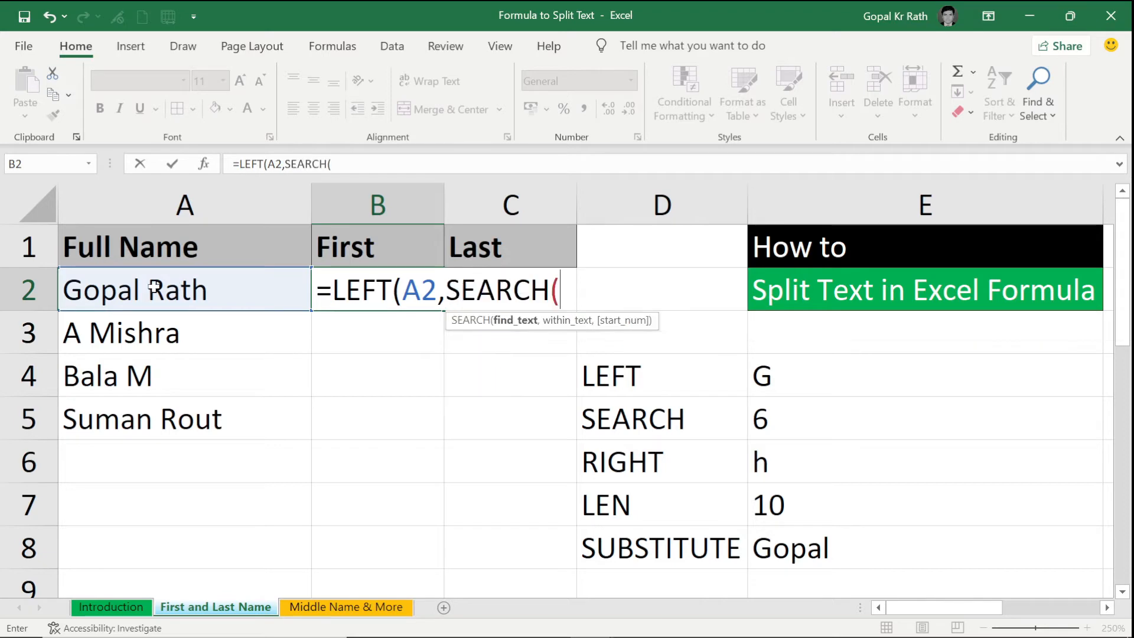
pyautogui.write('" ",')
pyautogui.click(160, 289)
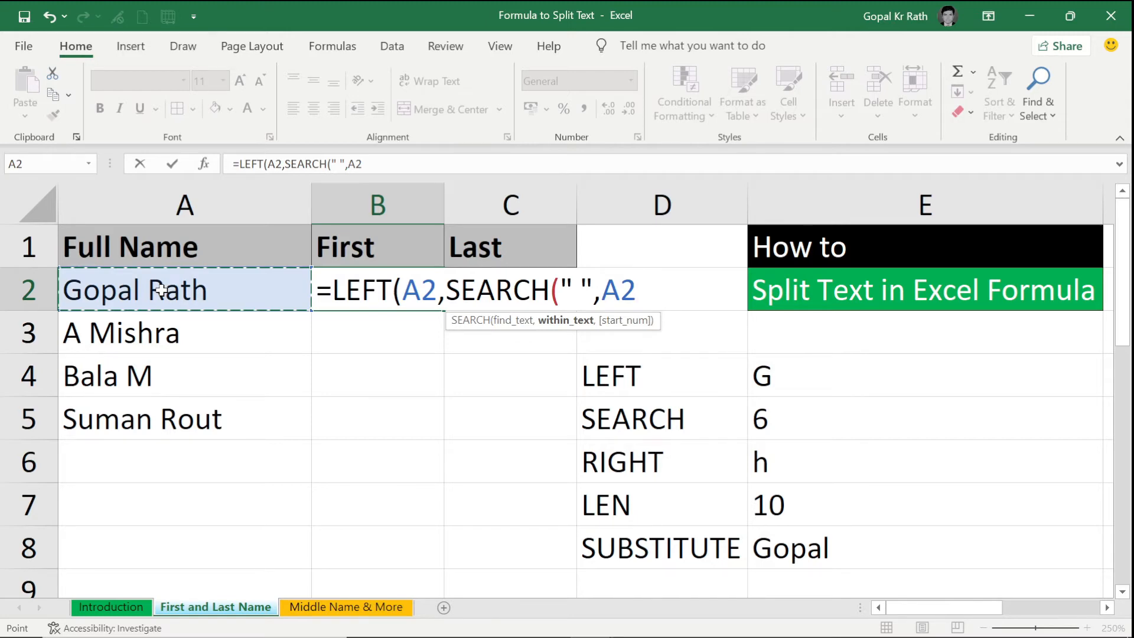
pyautogui.write(')')
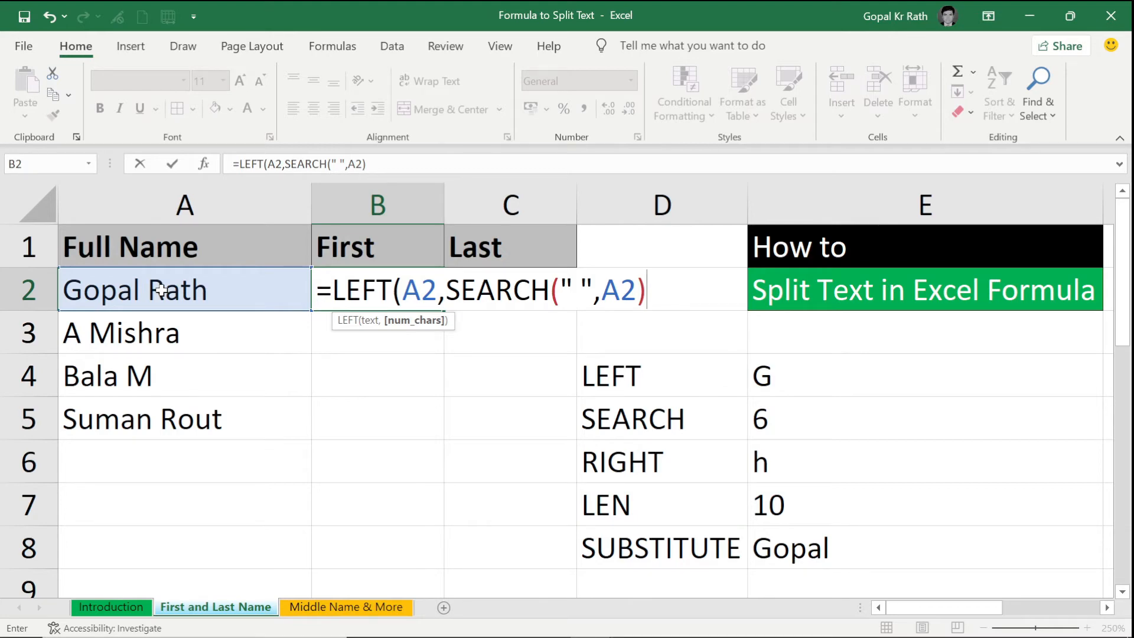
pyautogui.write('-1)')
pyautogui.press('Return')
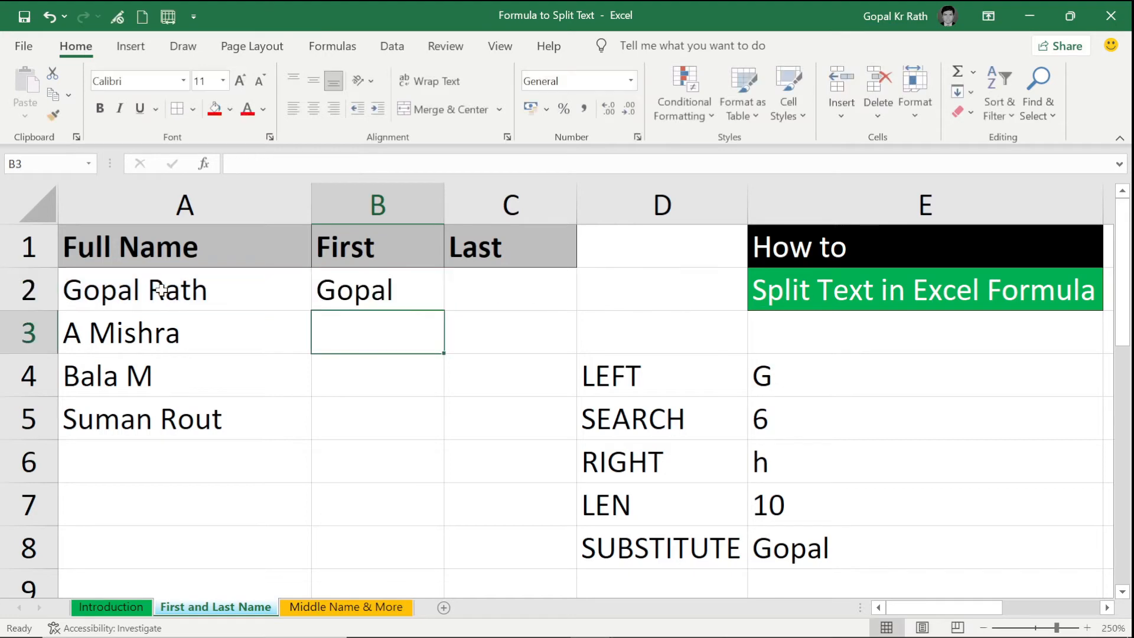
# Enter =LEN(A2) in C2 to count the characters of the full name.
pyautogui.click(494, 286)
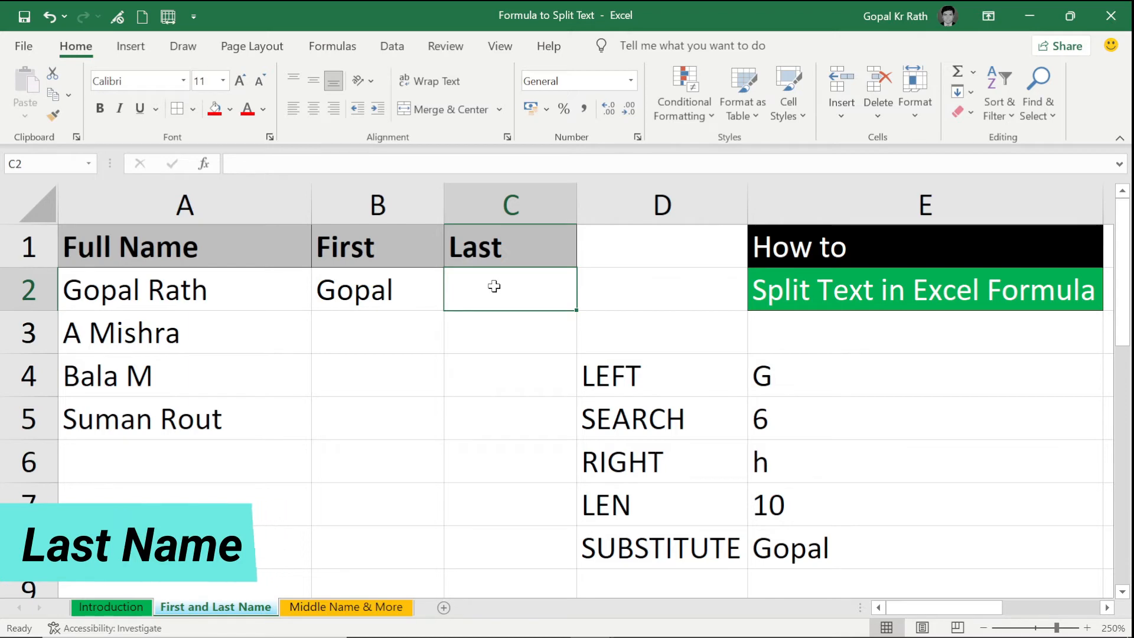
pyautogui.write('=len')
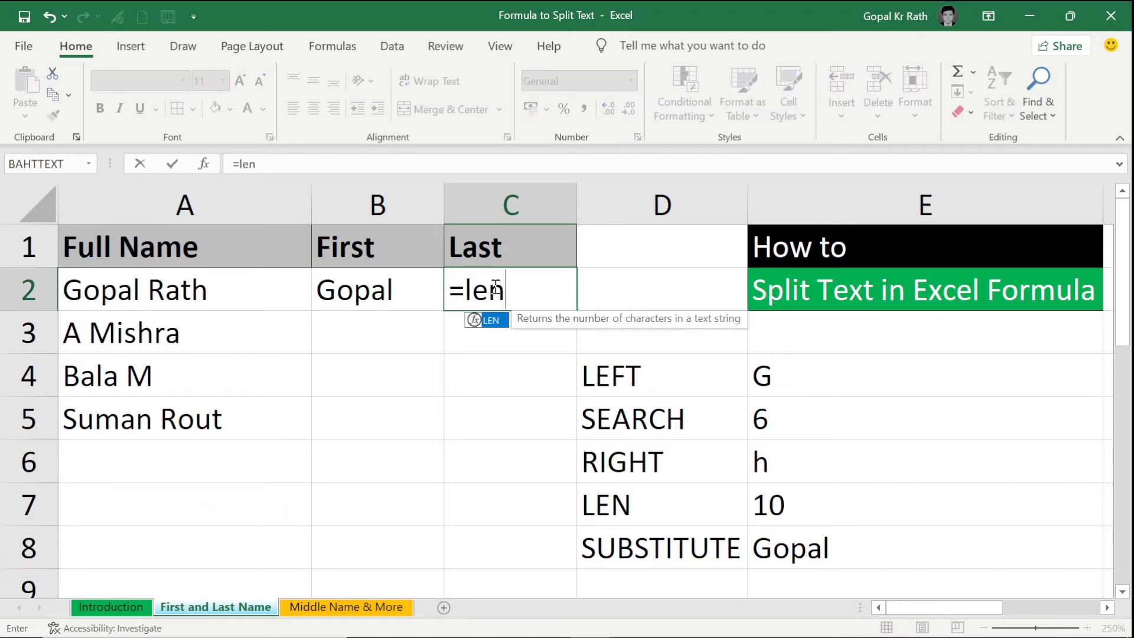
pyautogui.press('Tab')
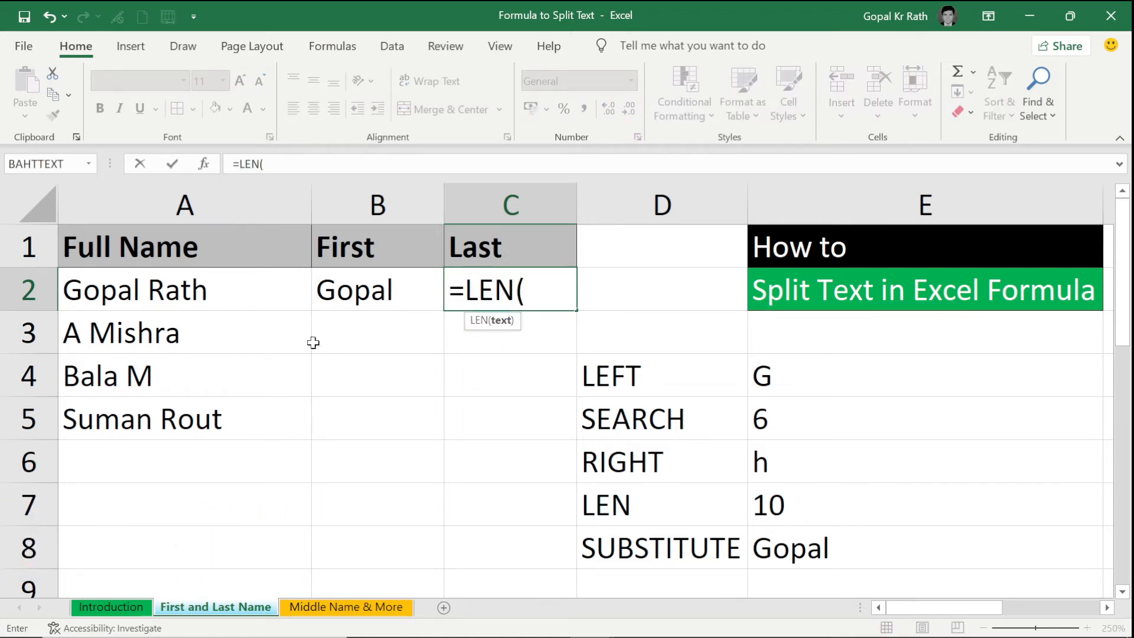
pyautogui.click(197, 289)
pyautogui.write(')')
pyautogui.press('Return')
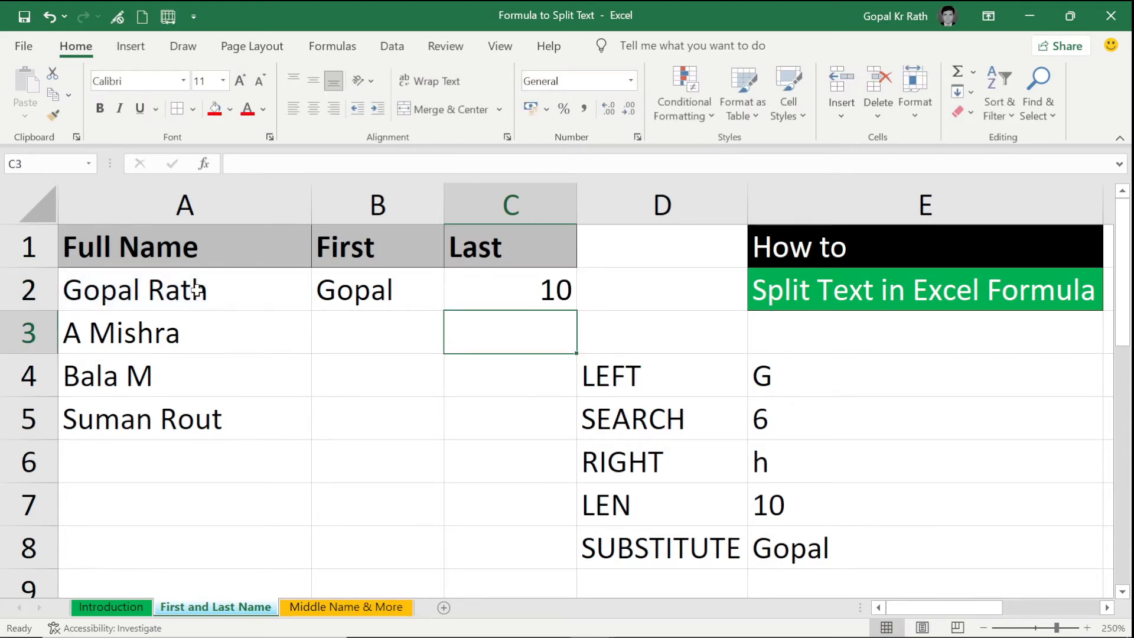
# Change the formula in C2 to =LEN(B2) to count the first name's characters, and clear the cell.
pyautogui.press('Up')
pyautogui.press('F2')
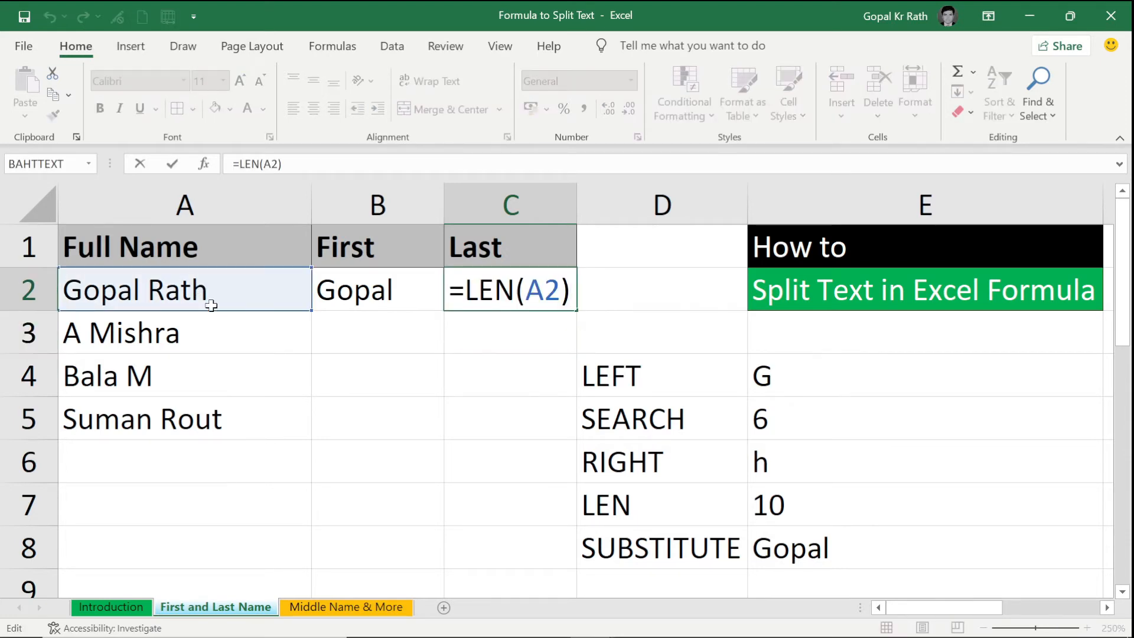
pyautogui.moveTo(206, 312); pyautogui.dragTo(366, 295)
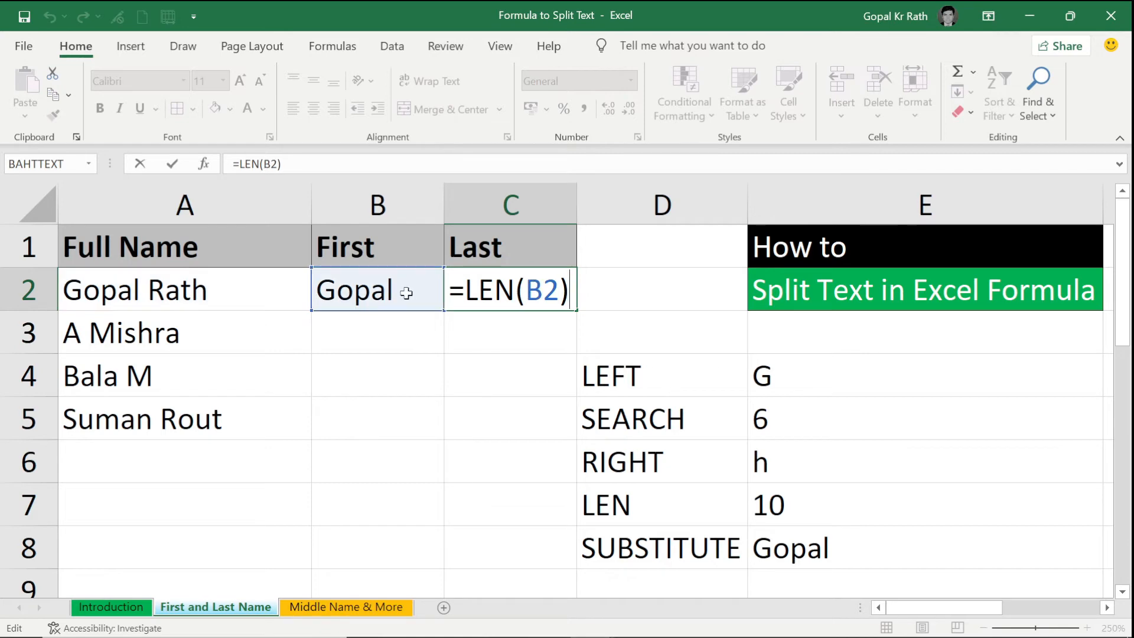
pyautogui.press('Return')
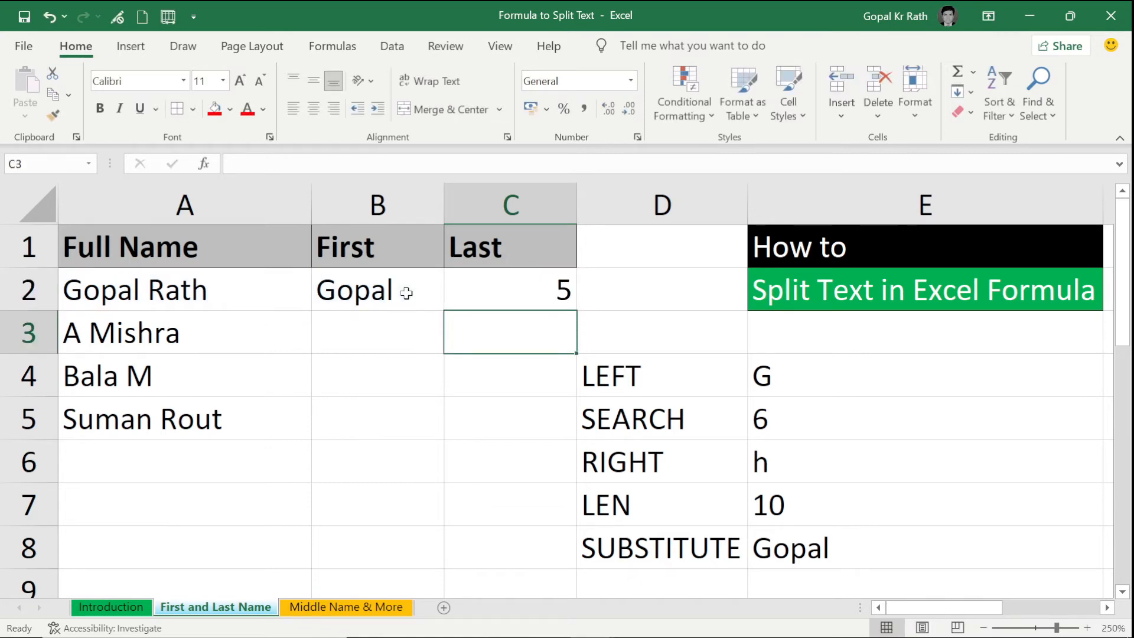
pyautogui.press('Up')
pyautogui.press('Delete')
# Enter =RIGHT(A2,LEN(A2)-LEN(B2)) in C2 to extract the last name from the full name.
pyautogui.write('=rig')
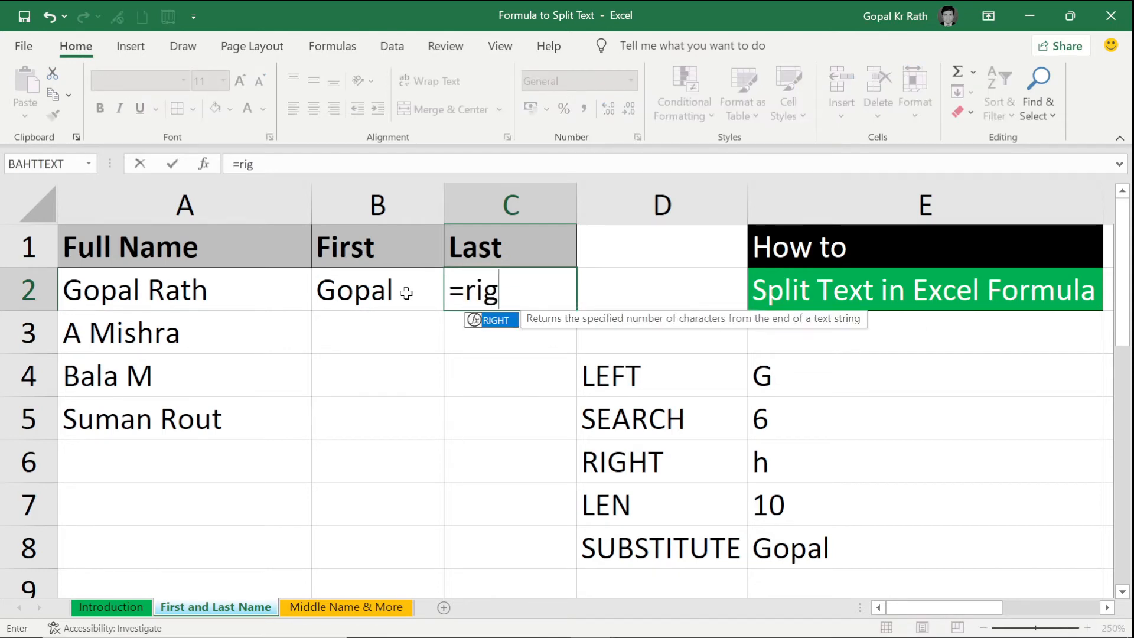
pyautogui.press('Tab')
pyautogui.click(184, 289)
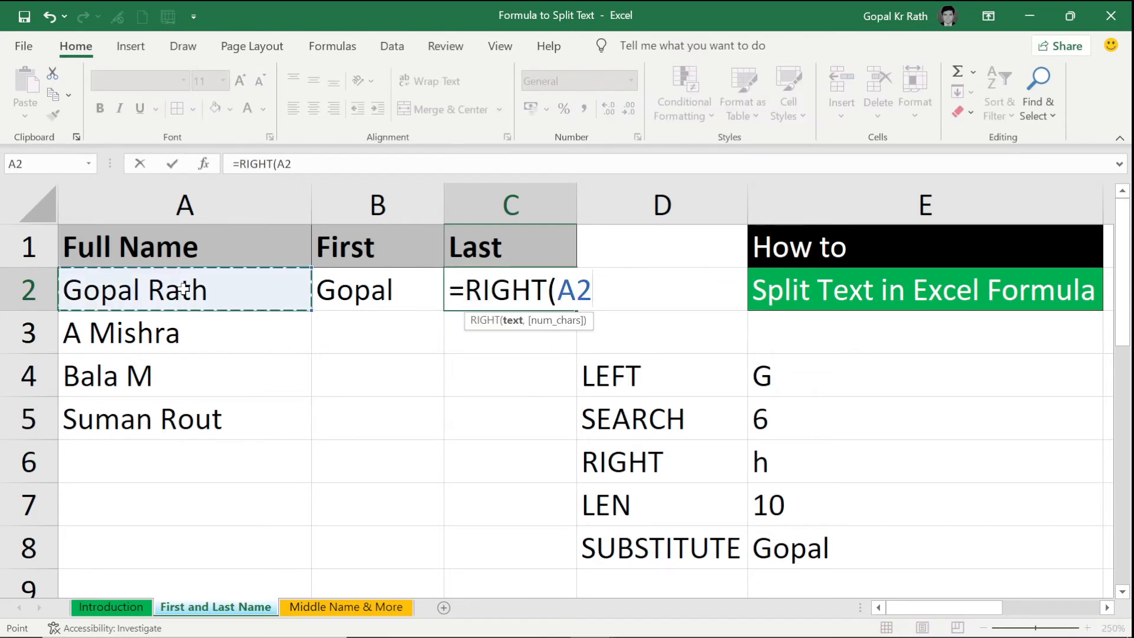
pyautogui.write(',')
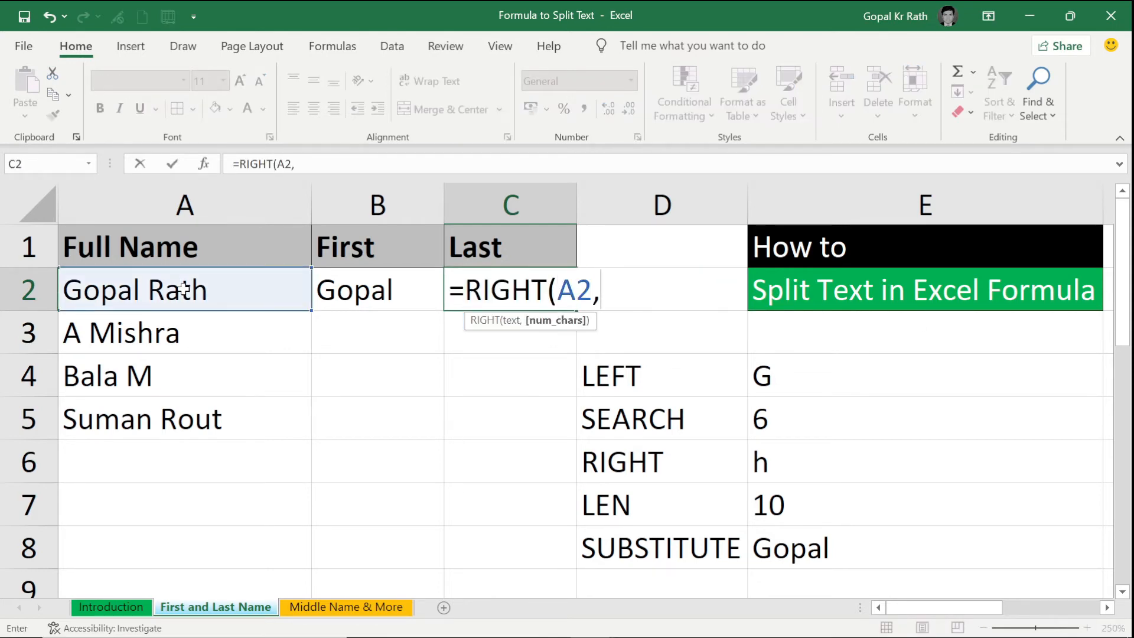
pyautogui.write('len(')
pyautogui.click(150, 289)
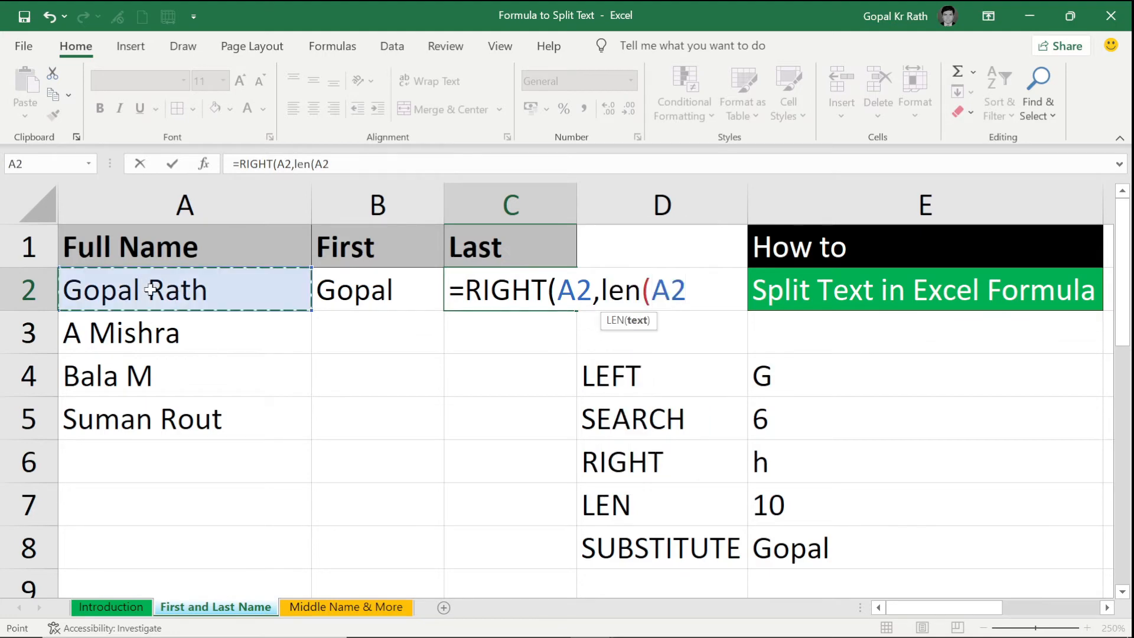
pyautogui.write(')-len(')
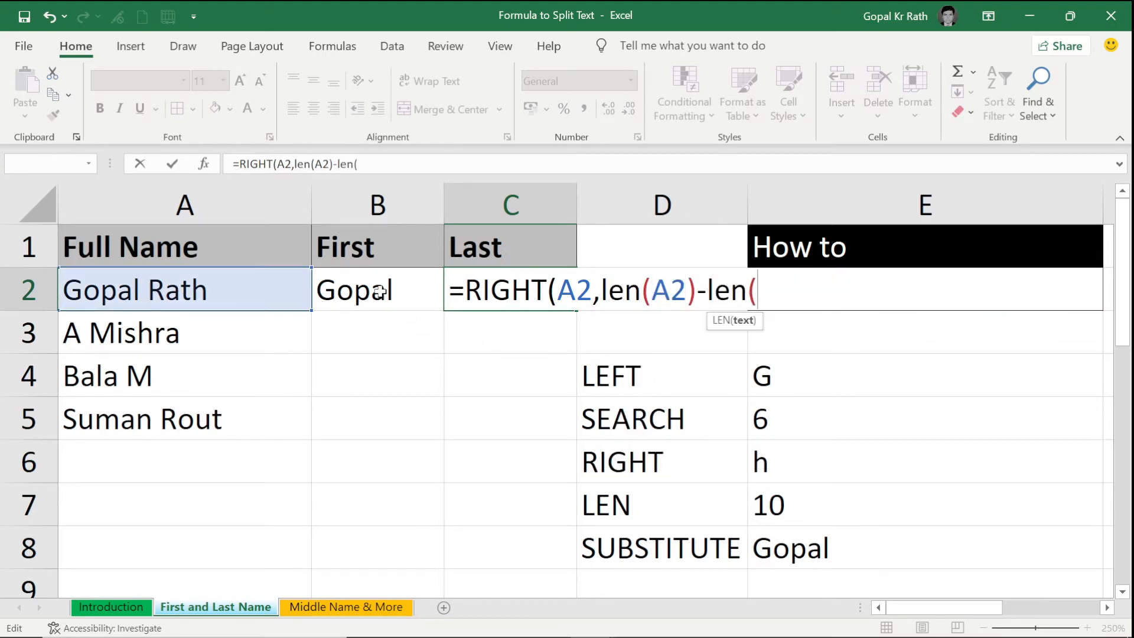
pyautogui.click(380, 290)
pyautogui.write(')-1')
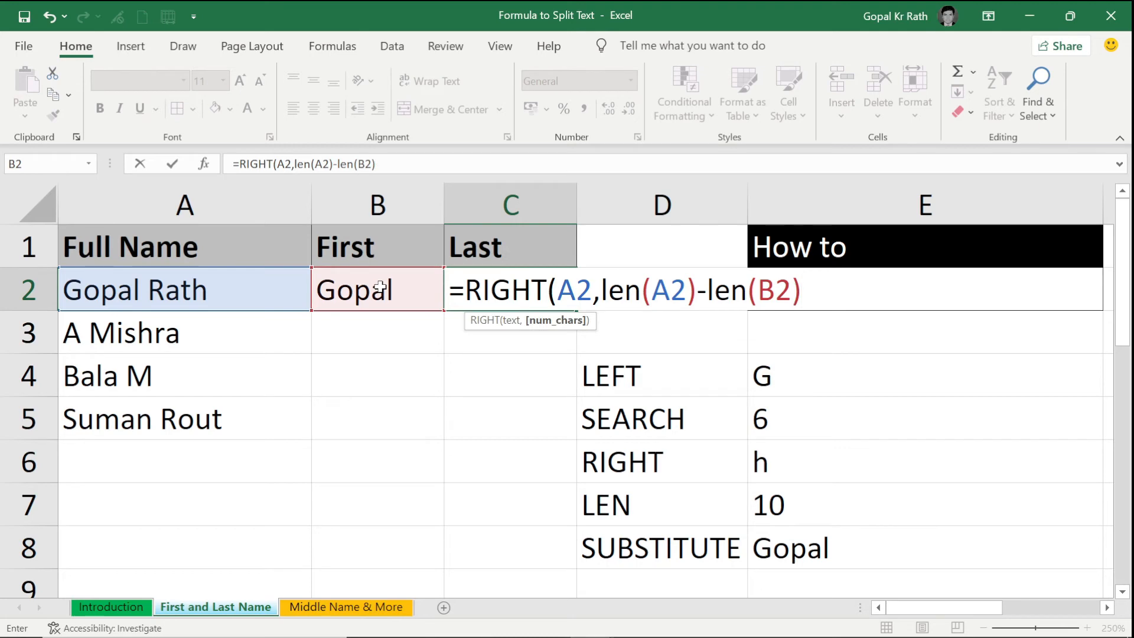
pyautogui.write(')')
pyautogui.press('Return')
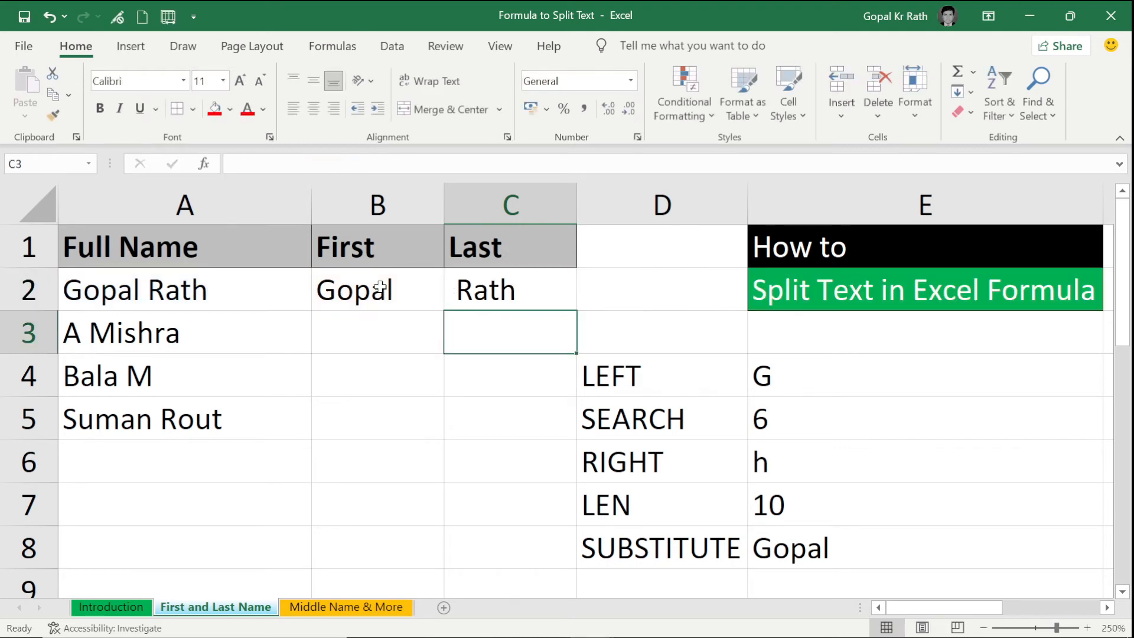
# Fill the first-name and last-name formulas from B2:C2 down to row 5, and select the table A1:C5.
pyautogui.click(358, 290)
pyautogui.moveTo(357, 289); pyautogui.dragTo(460, 423)
pyautogui.hotkey('ctrl', 'd')
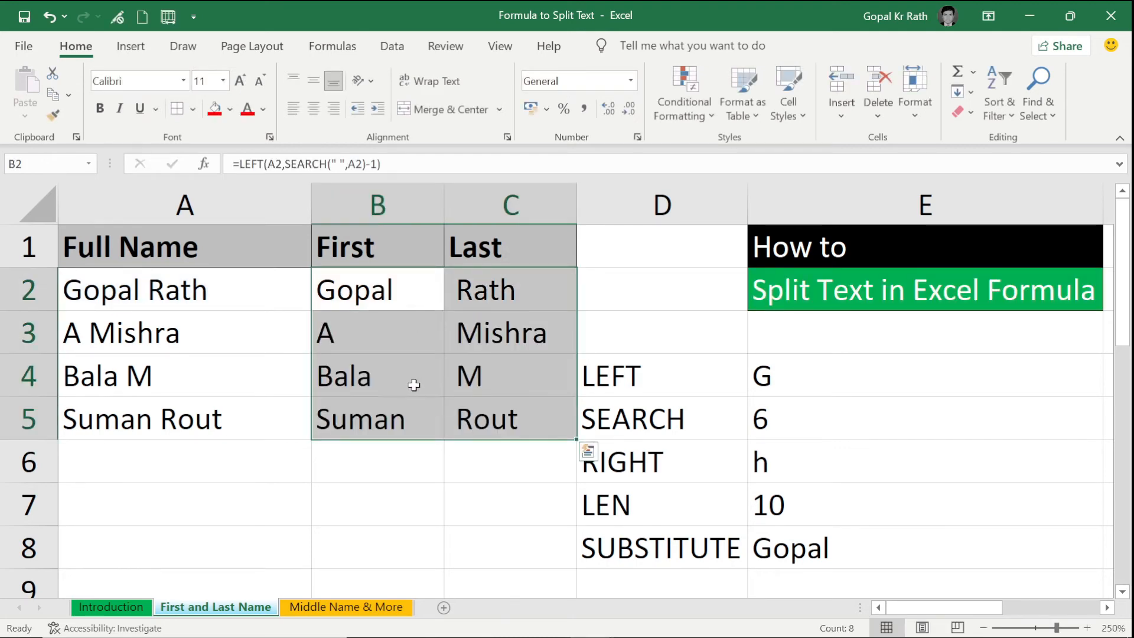
pyautogui.click(480, 417)
pyautogui.moveTo(121, 244); pyautogui.dragTo(474, 433)
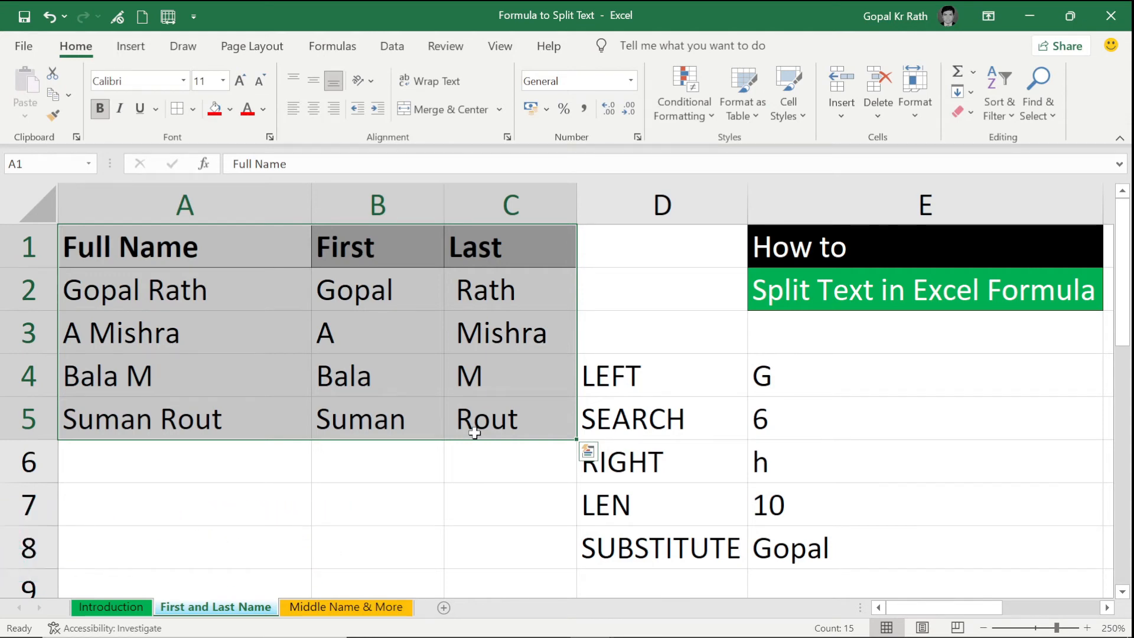
# Copy the first-name formula from B2 to B2 of the Middle Name & More sheet, and insert a blank column before Middle.
pyautogui.hotkey('ctrl', 'pagedown')
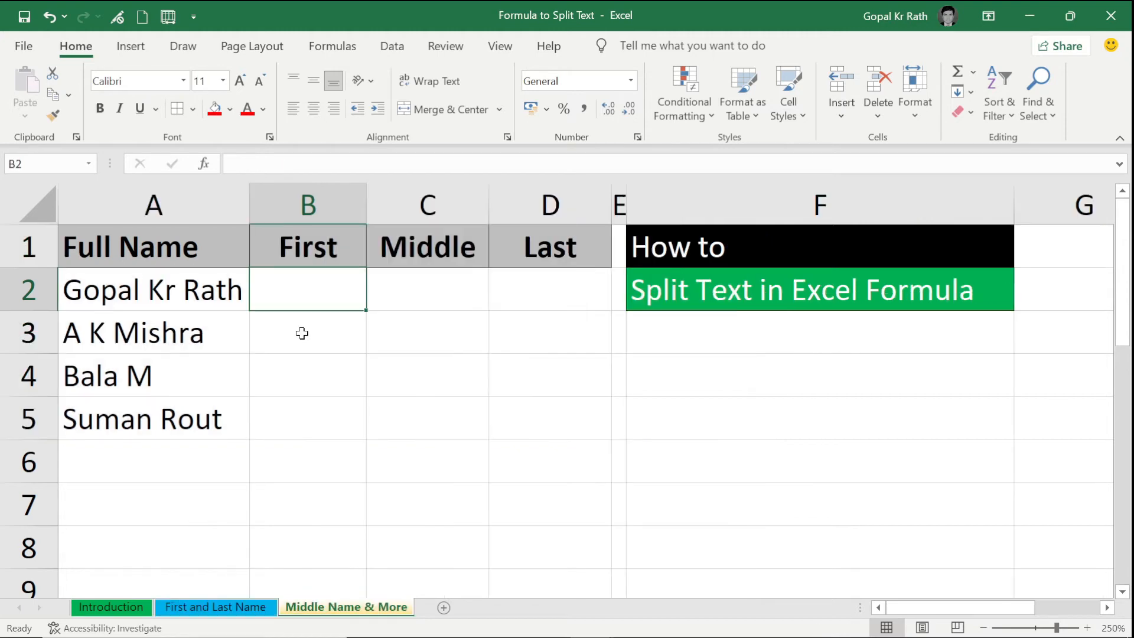
pyautogui.click(208, 607)
pyautogui.click(354, 304)
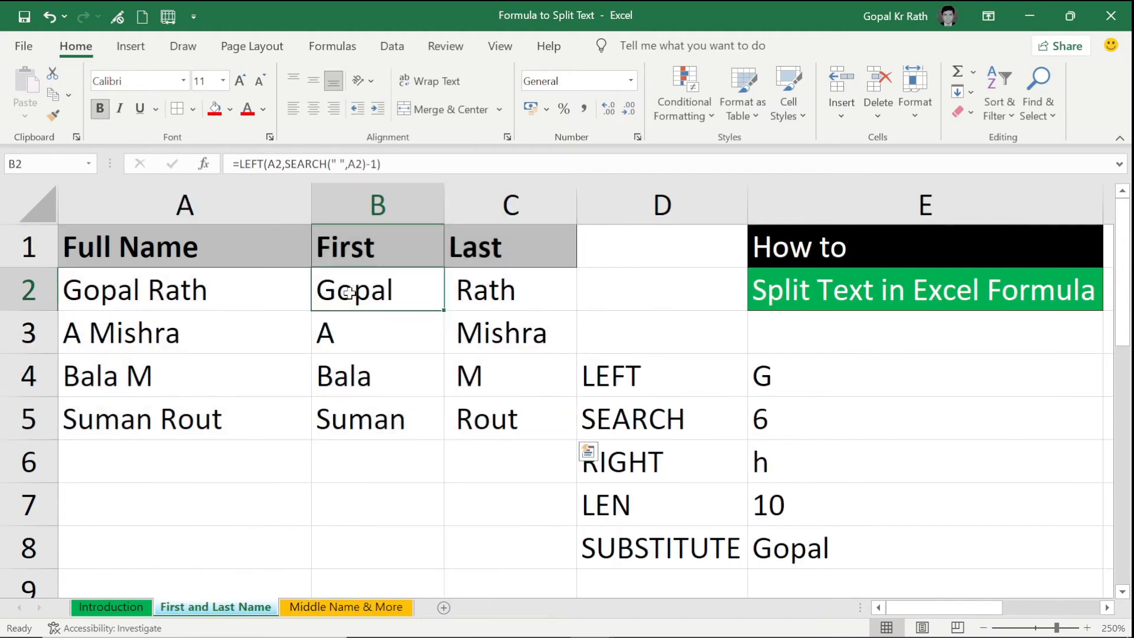
pyautogui.hotkey('ctrl', 'c')
pyautogui.click(327, 608)
pyautogui.hotkey('ctrl', 'v')
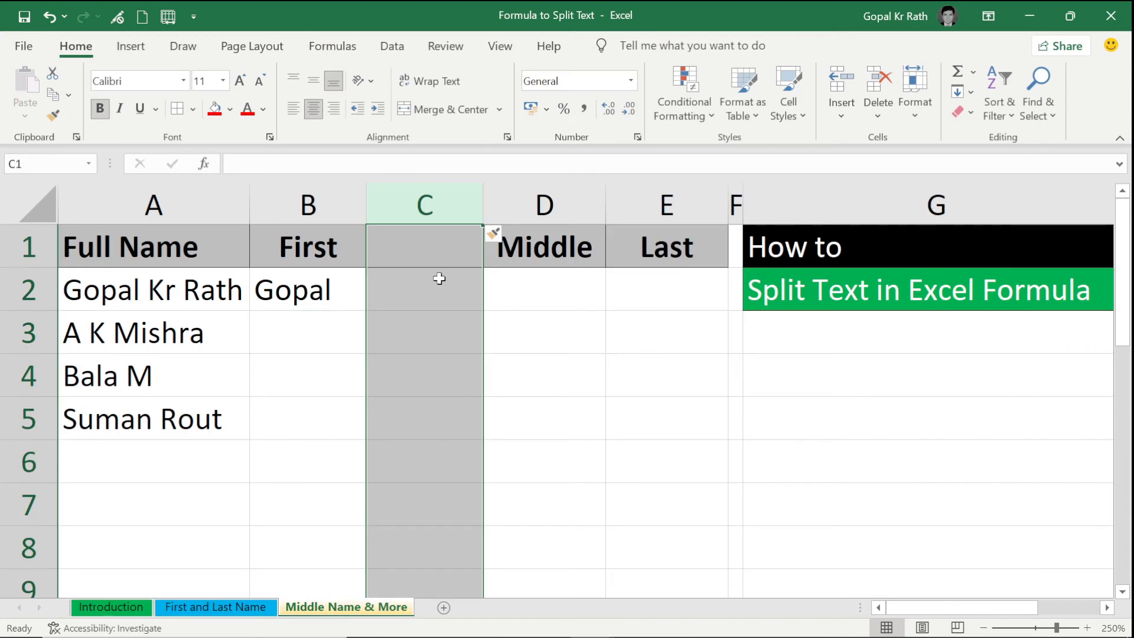
# Enter =SUBSTITUTE(A2,B2," ") in C2 to replace the first name in the full name with a space.
pyautogui.click(434, 282)
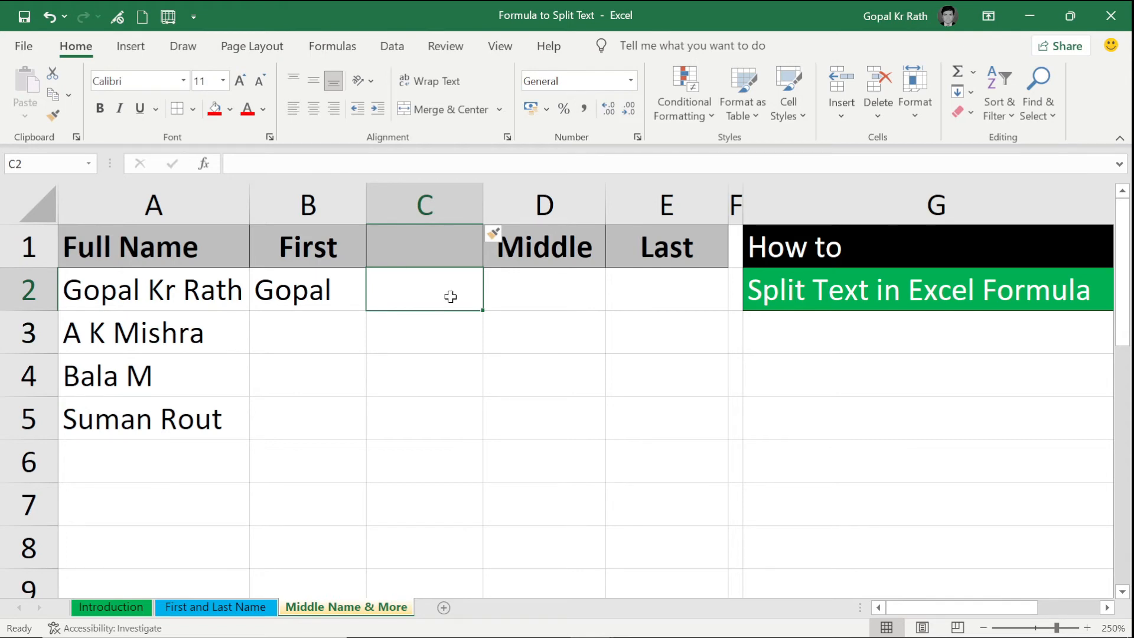
pyautogui.write('=SUBSTITUTE(')
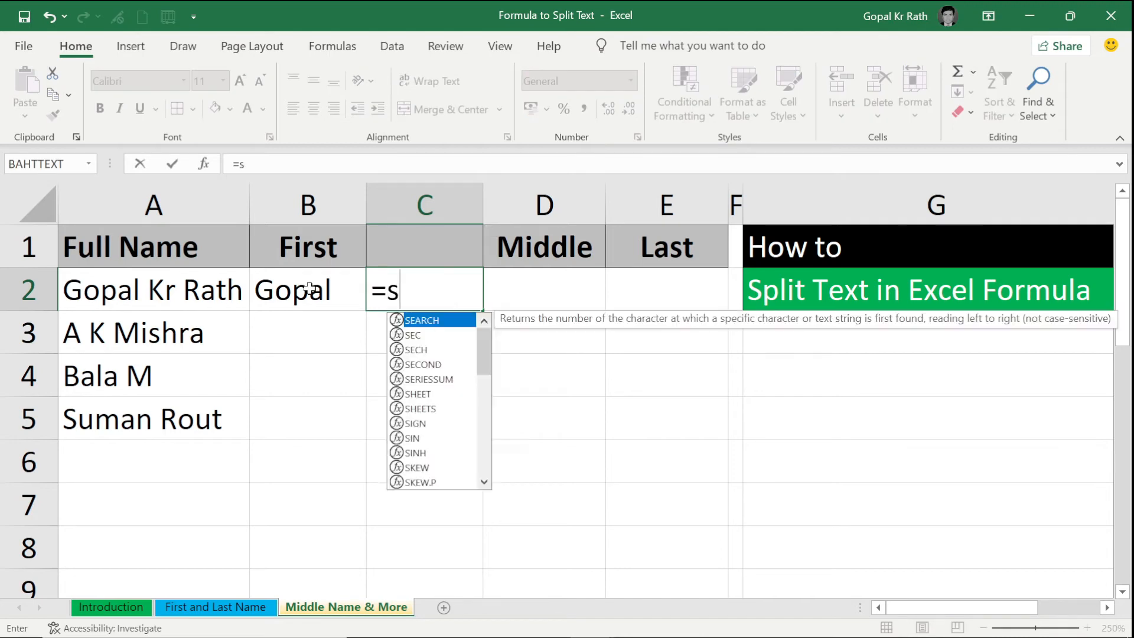
pyautogui.click(170, 290)
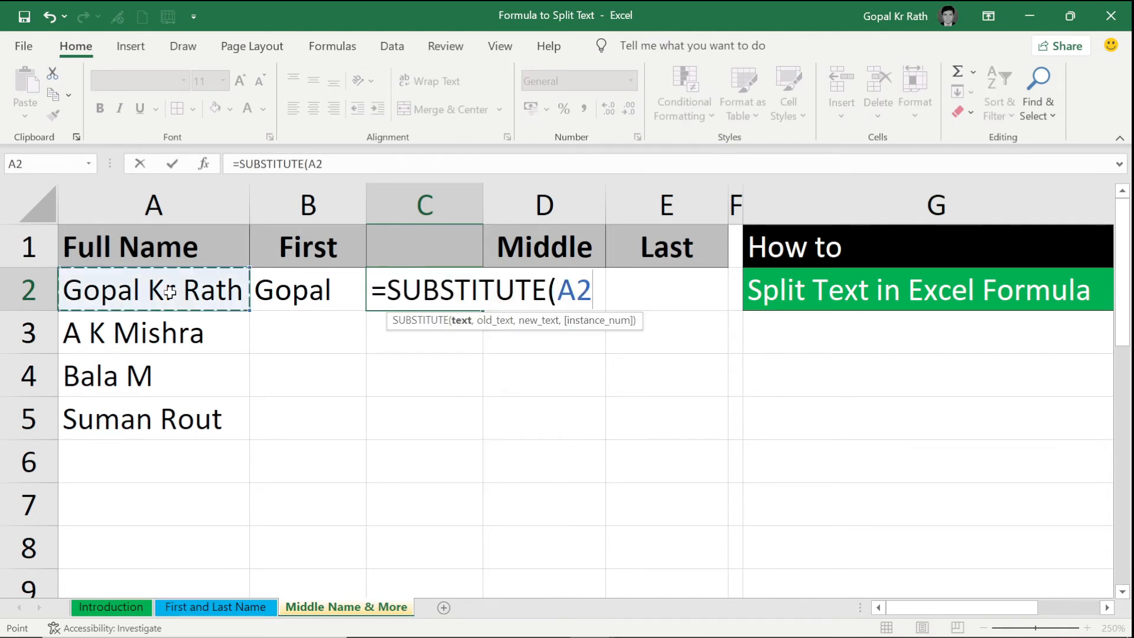
pyautogui.write(',')
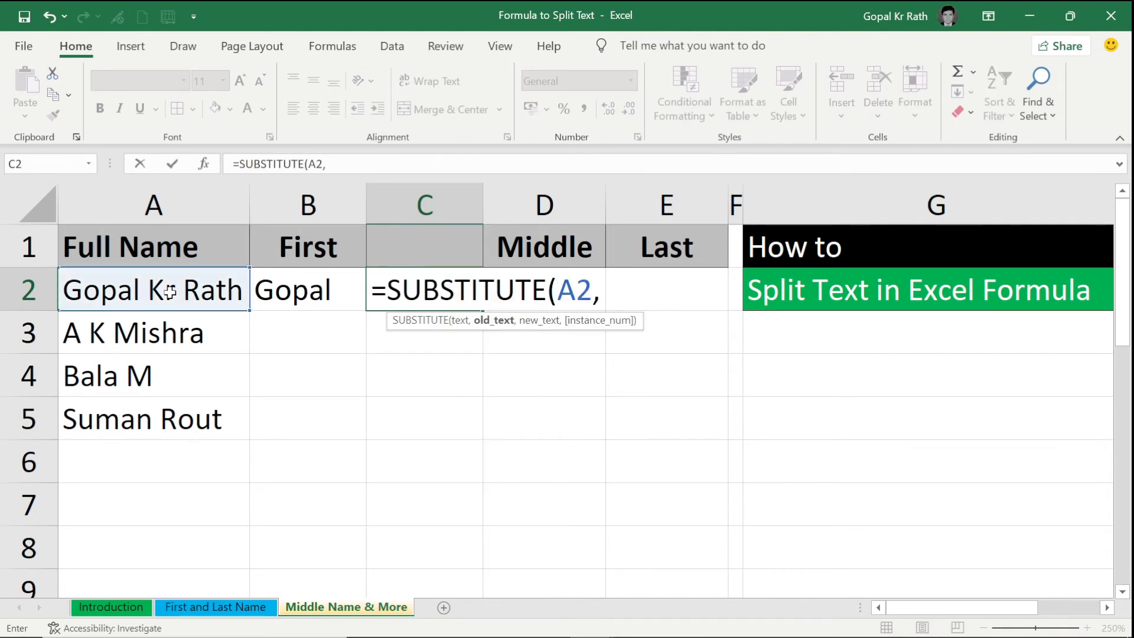
pyautogui.click(302, 285)
pyautogui.write(',')
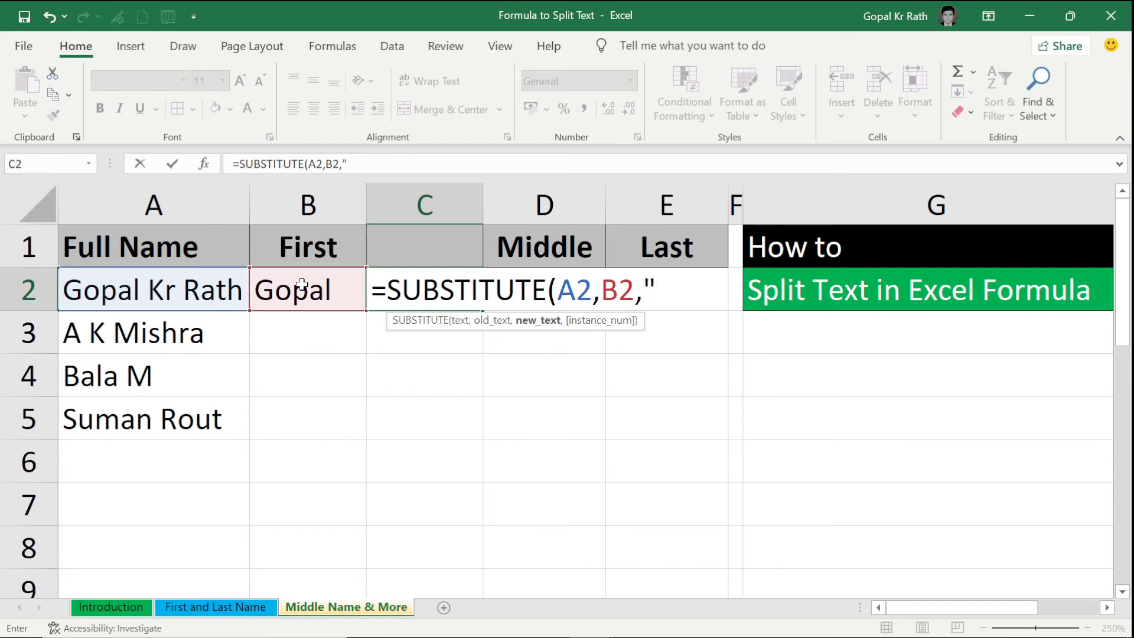
pyautogui.write('" ")')
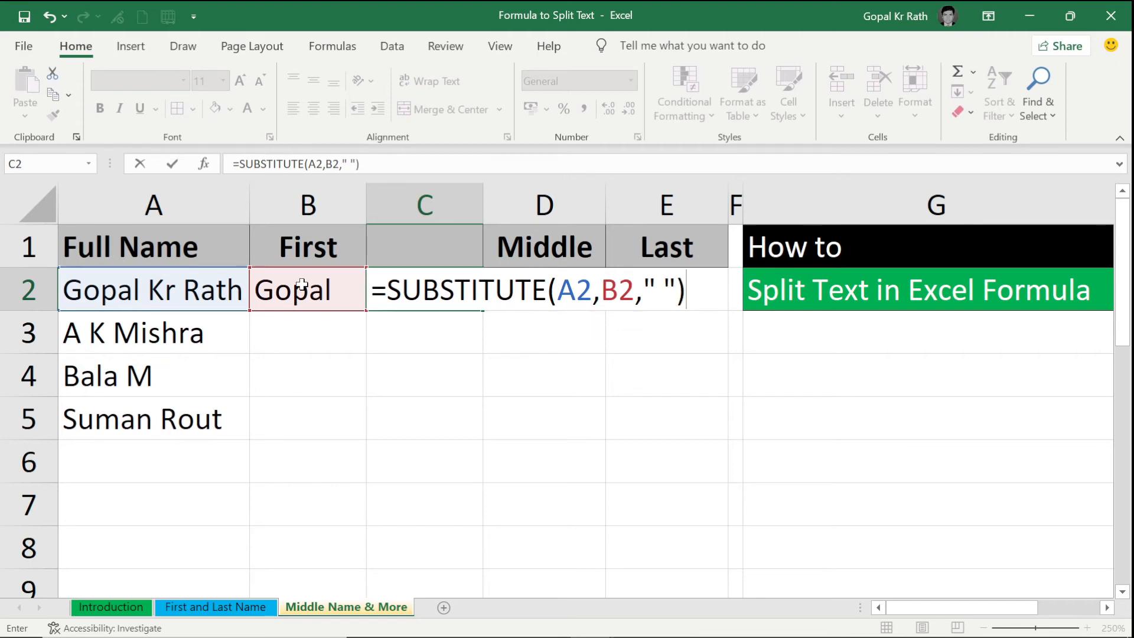
pyautogui.press('Return')
# Wrap the SUBSTITUTE formula in C2 in TRIM, making it =TRIM(SUBSTITUTE(A2,B2," ")), to remove the leading spaces.
pyautogui.press('Up')
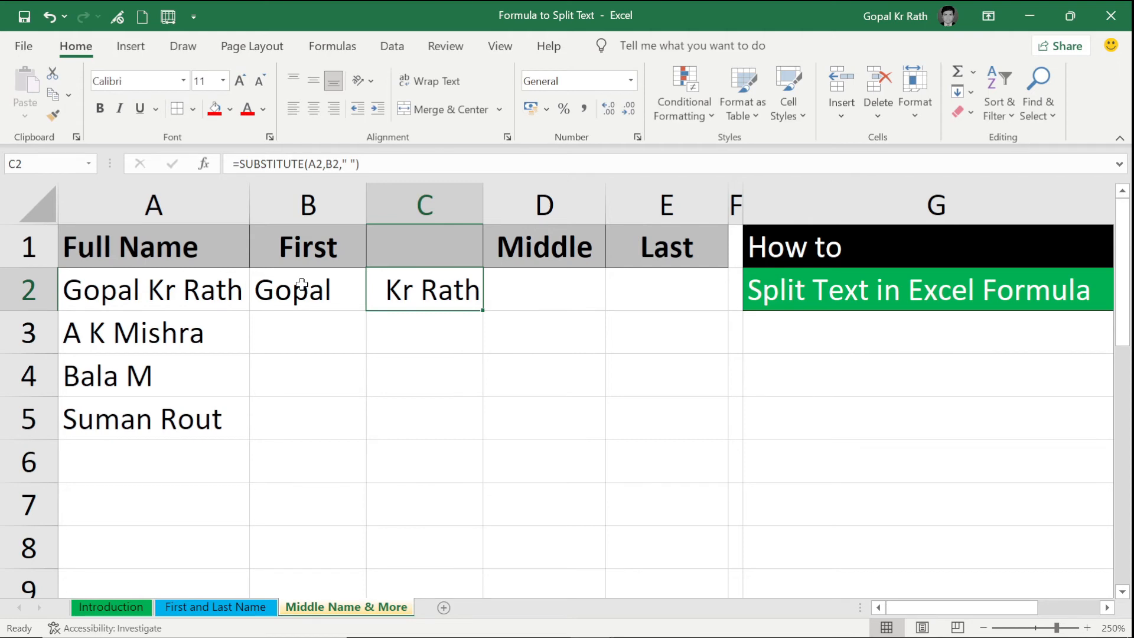
pyautogui.doubleClick(379, 291)
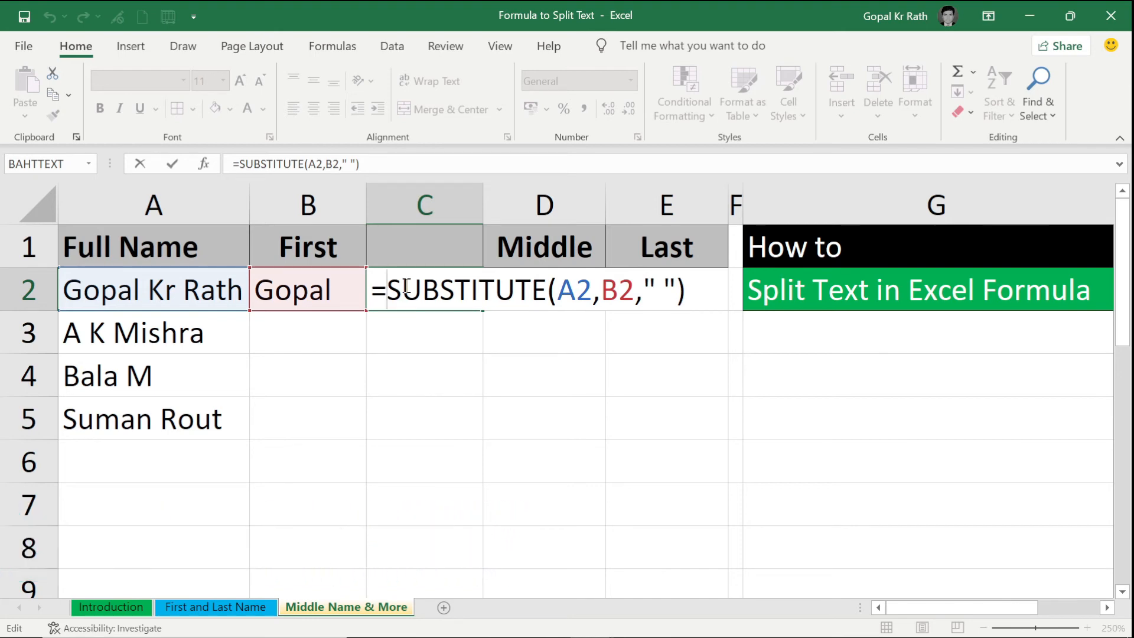
pyautogui.write('trim')
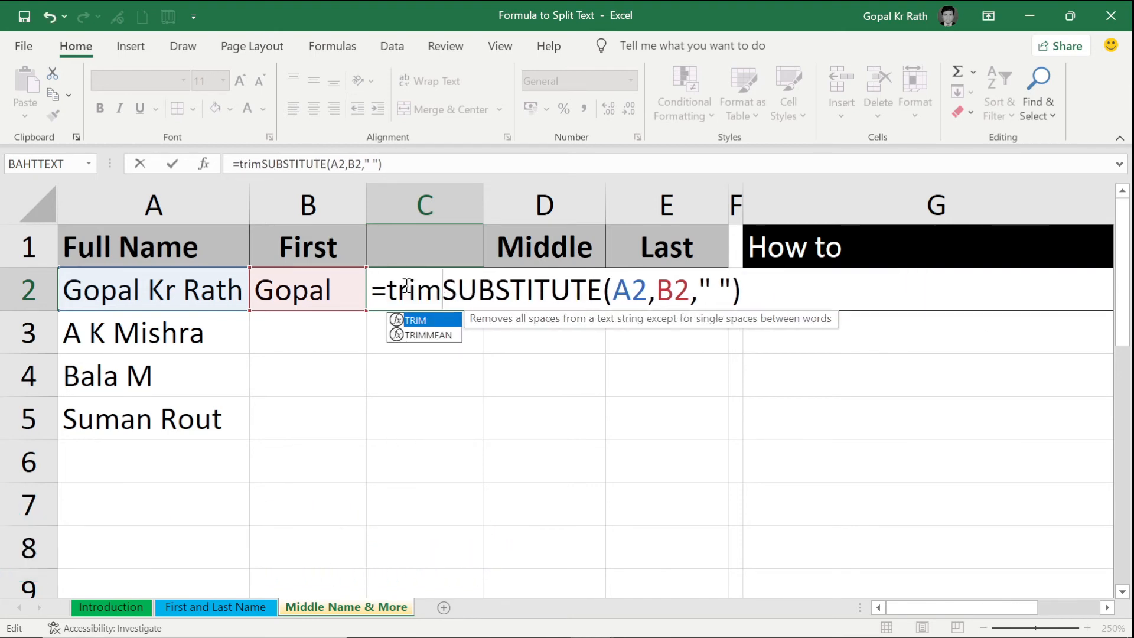
pyautogui.write('(')
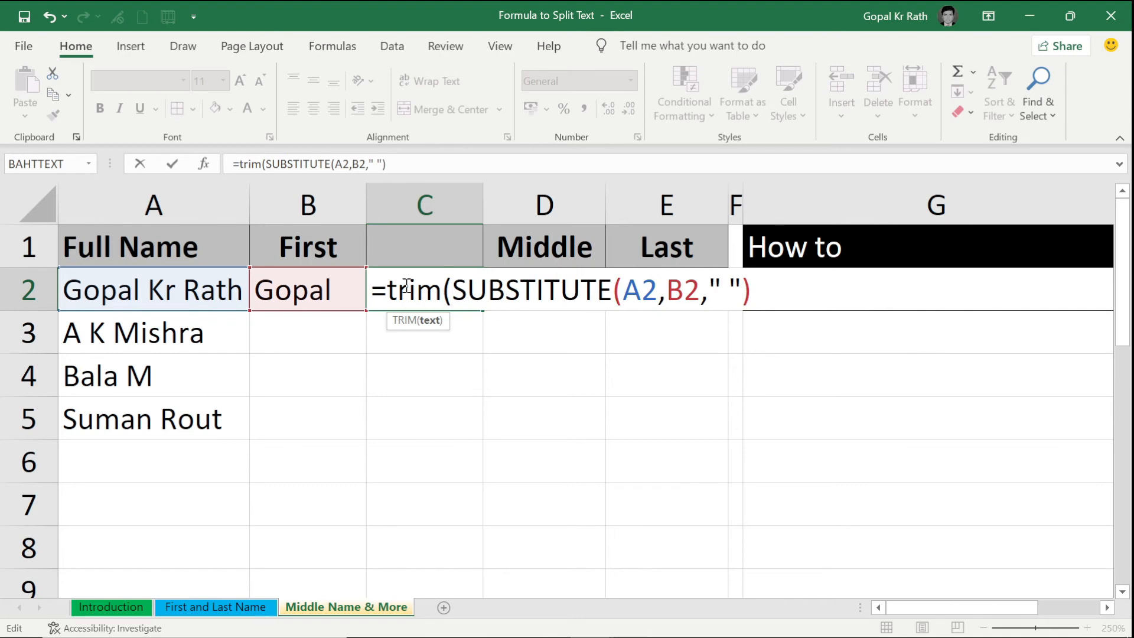
pyautogui.write(')')
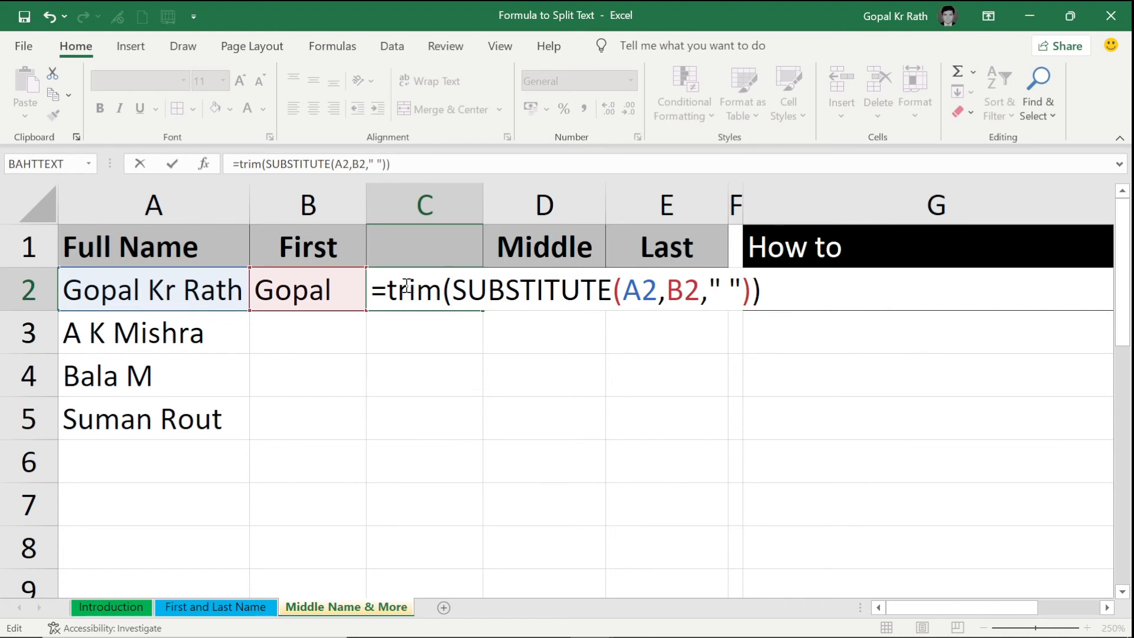
pyautogui.press('Return')
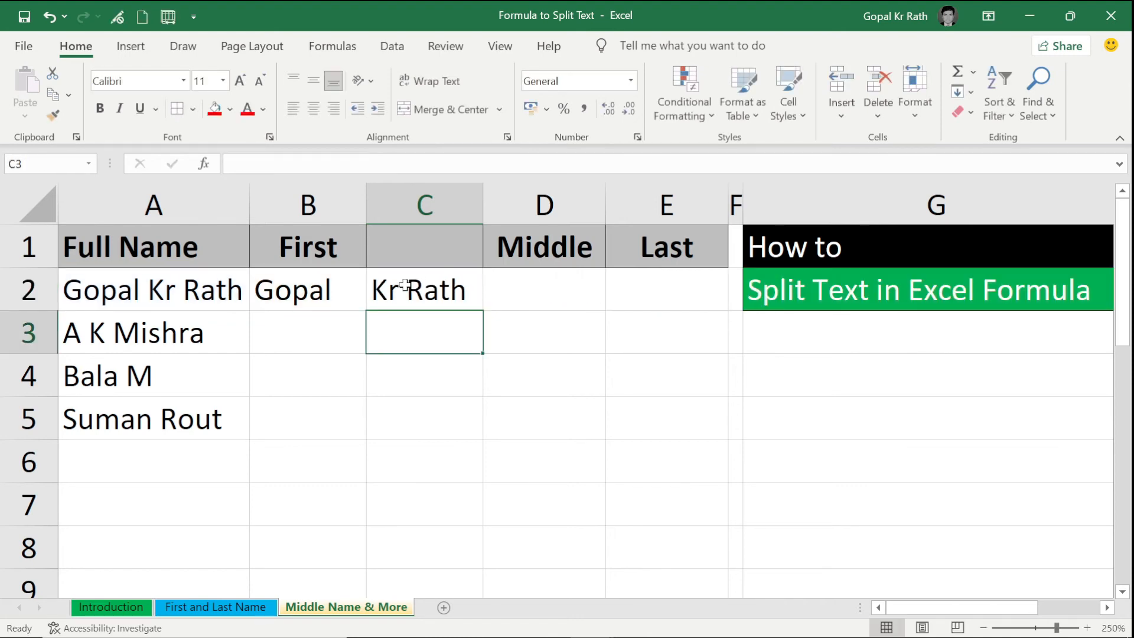
pyautogui.click(405, 285)
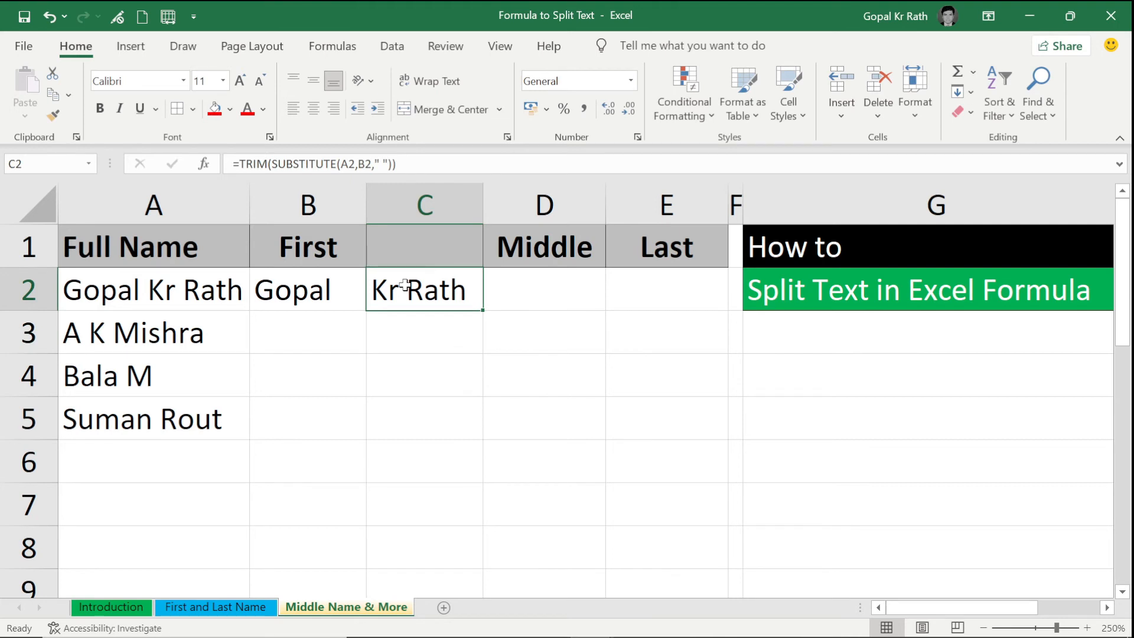
# Copy the first-name formula from B2 to D2 to extract the middle name from the text in C2.
pyautogui.click(282, 293)
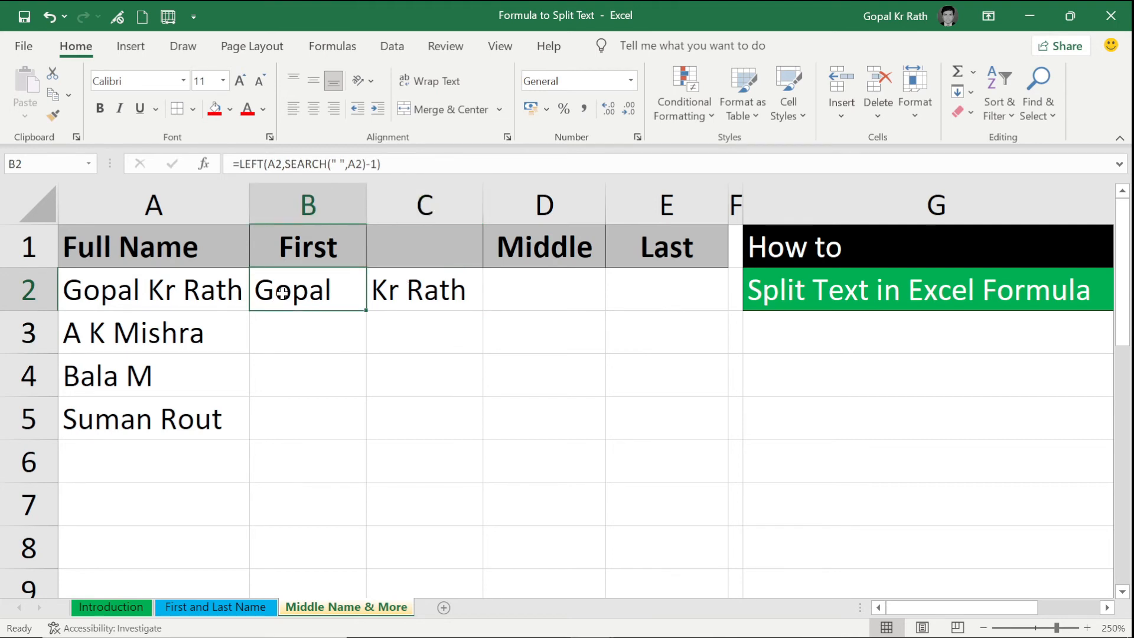
pyautogui.doubleClick(283, 293)
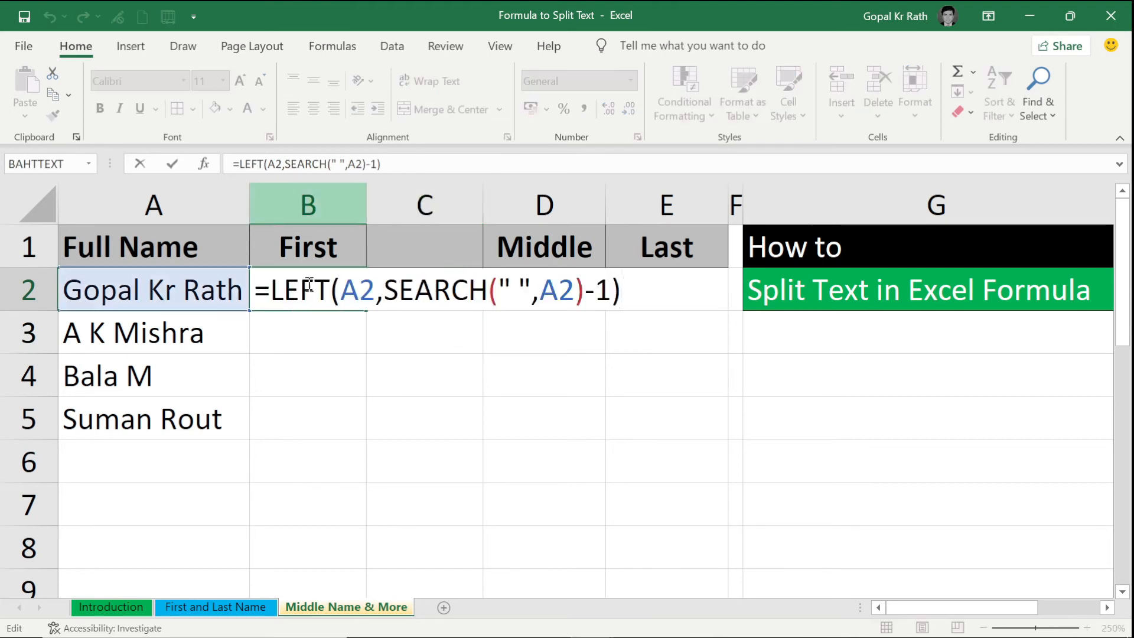
pyautogui.press('Escape')
pyautogui.hotkey('ctrl', 'c')
pyautogui.click(547, 281)
pyautogui.hotkey('ctrl', 'v')
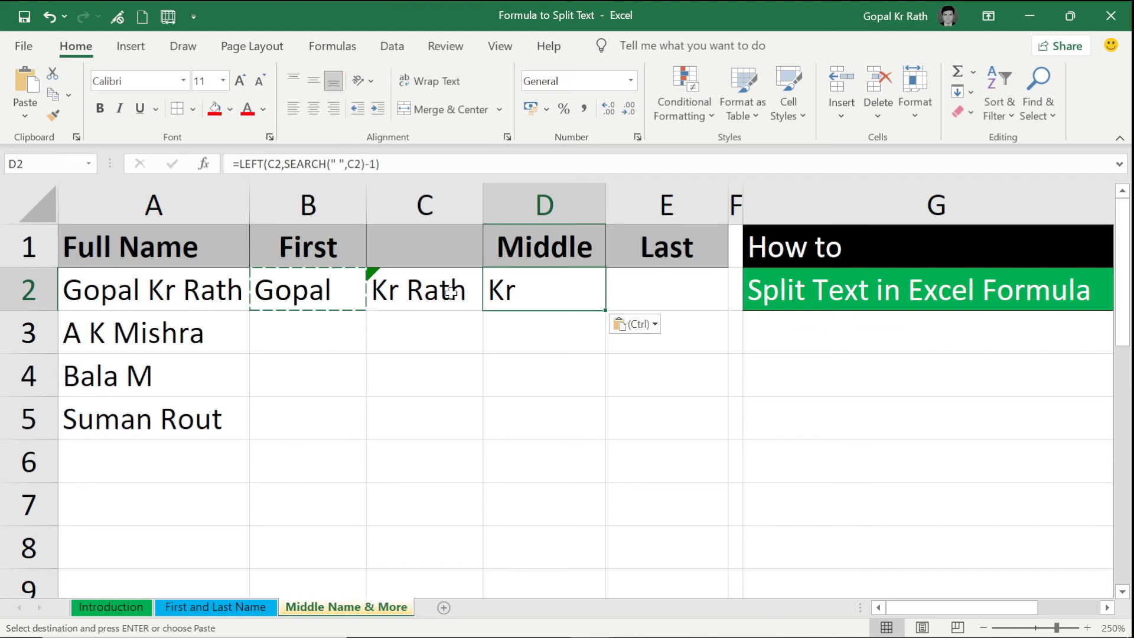
pyautogui.press('Escape')
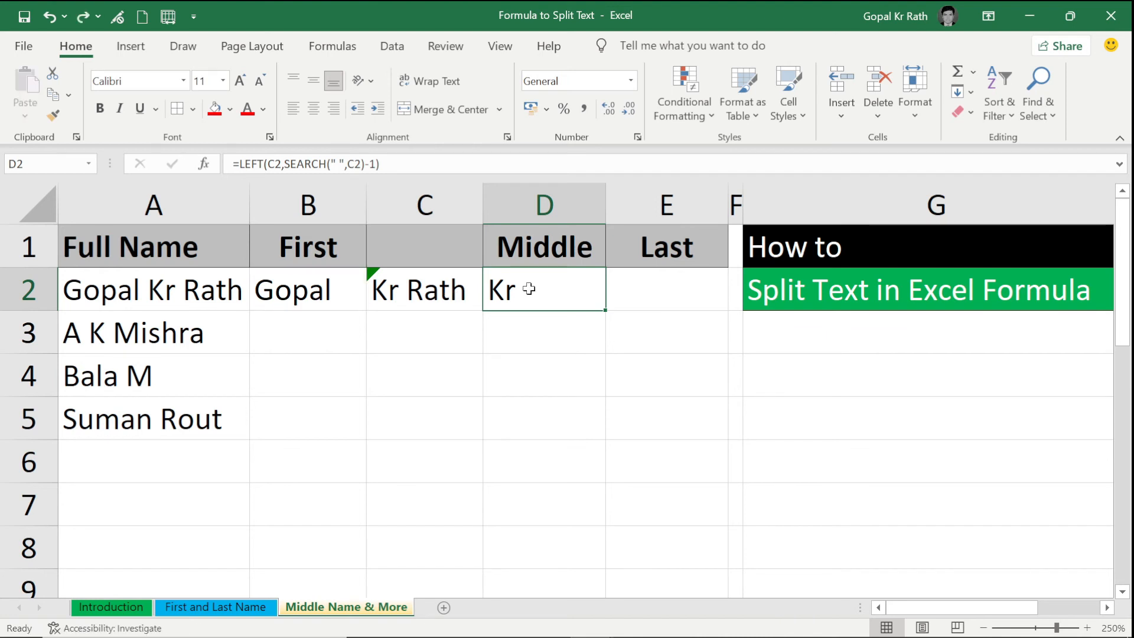
# Copy the TRIM and SUBSTITUTE formula from C2 to E2 to get the last name.
pyautogui.click(671, 281)
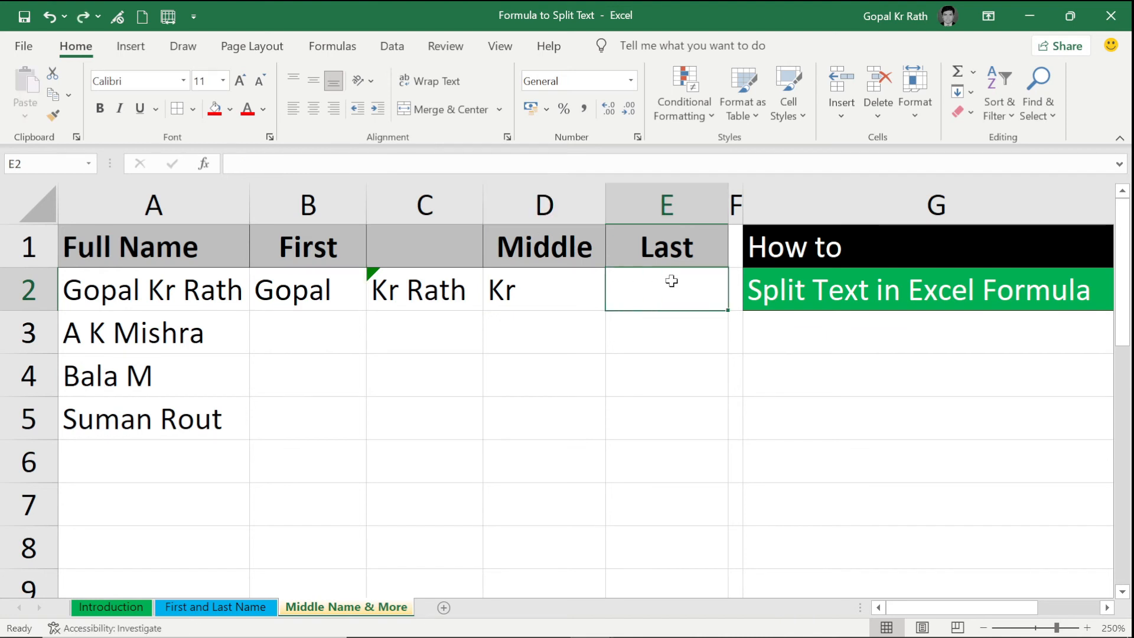
pyautogui.click(414, 290)
pyautogui.hotkey('ctrl', 'c')
pyautogui.click(641, 292)
pyautogui.press('Return')
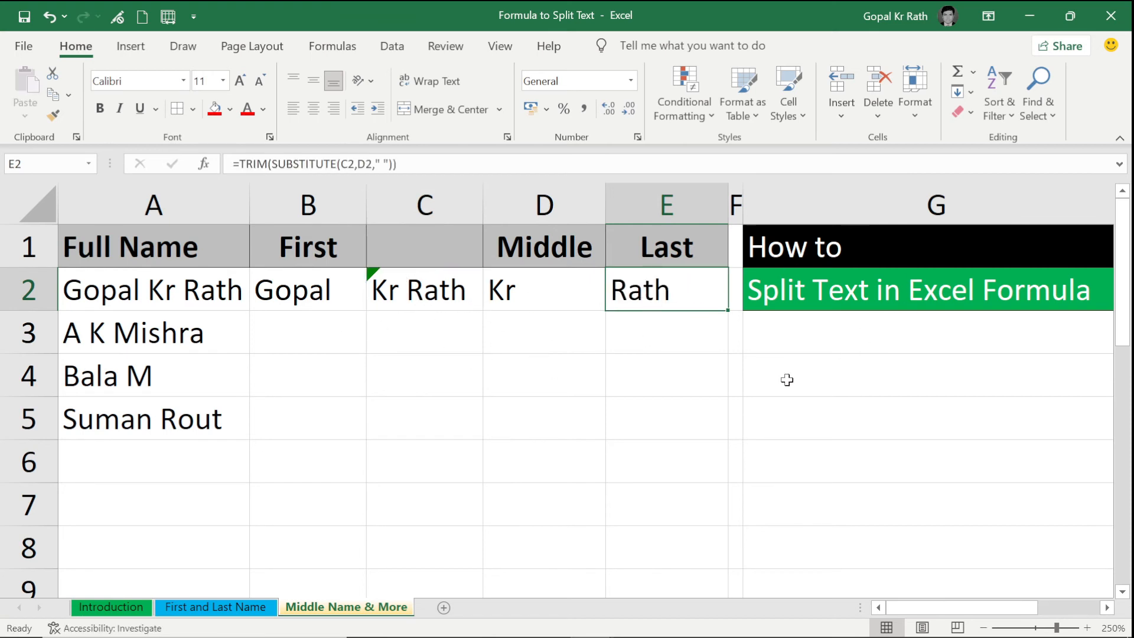
# Replace both C2 references in the middle-name formula in D2 with TRIM(SUBSTITUTE(A2,B2," ")), copied from C2.
pyautogui.click(440, 194)
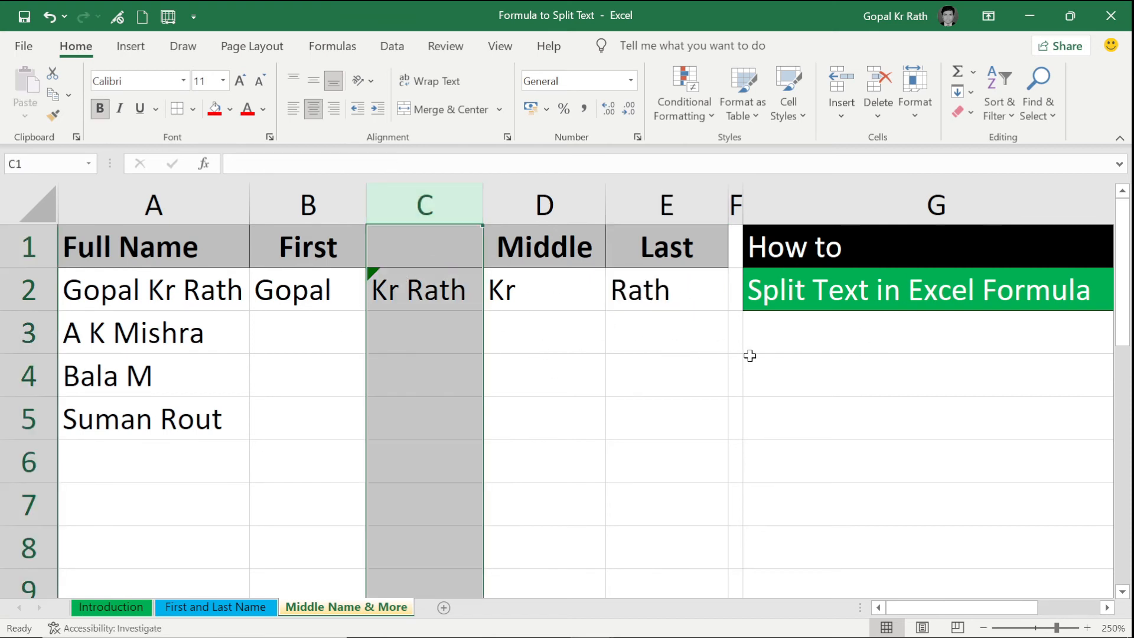
pyautogui.click(592, 290)
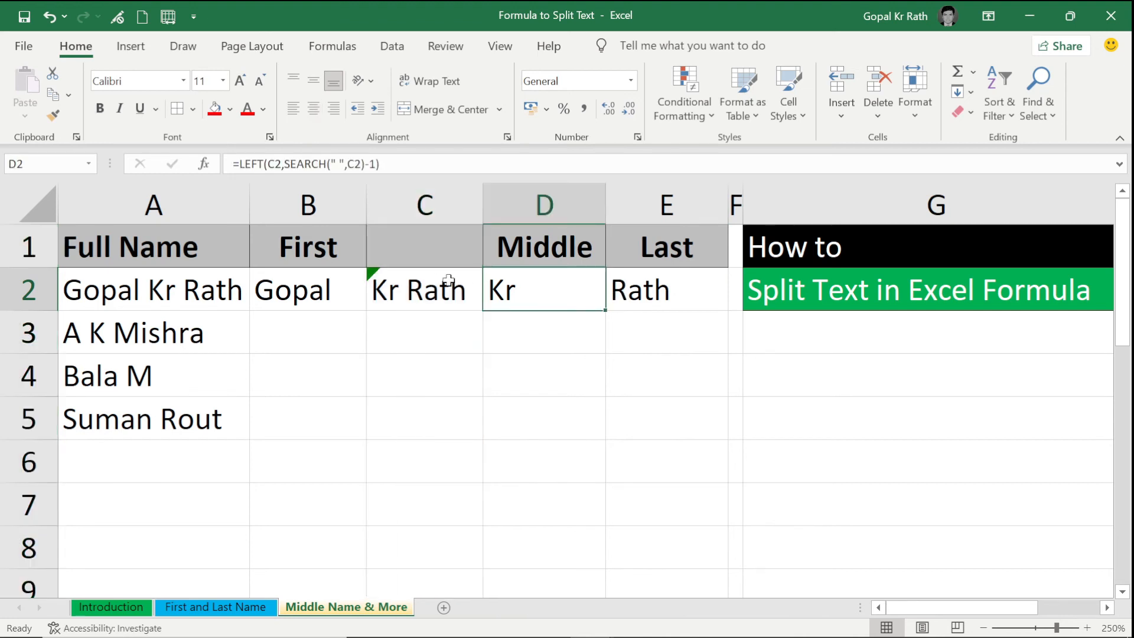
pyautogui.click(413, 286)
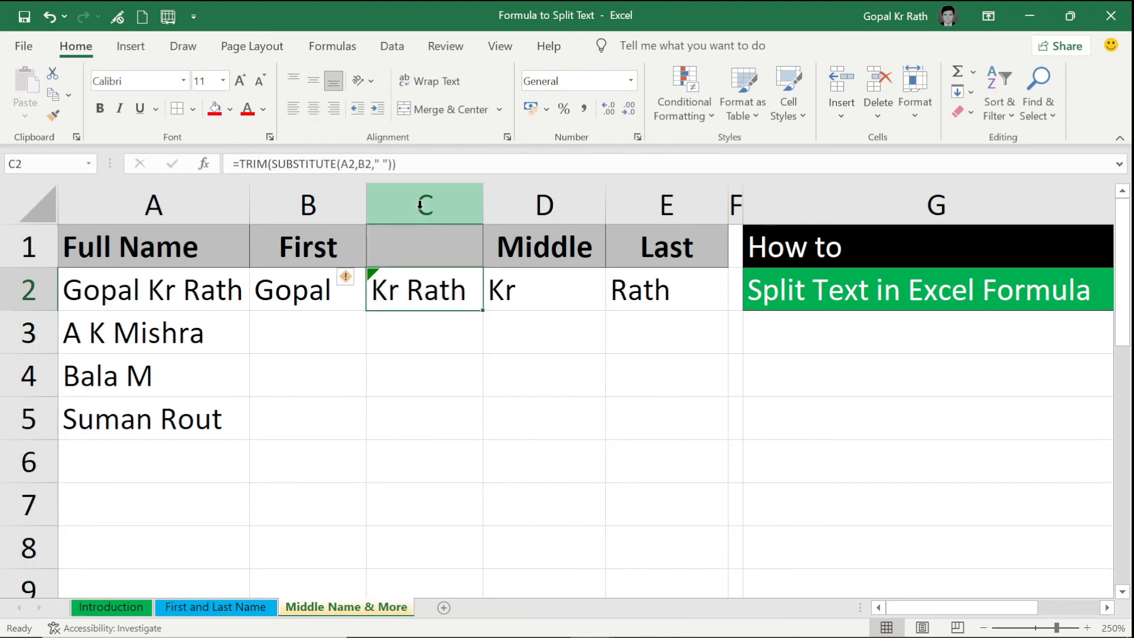
pyautogui.moveTo(410, 164); pyautogui.dragTo(221, 154)
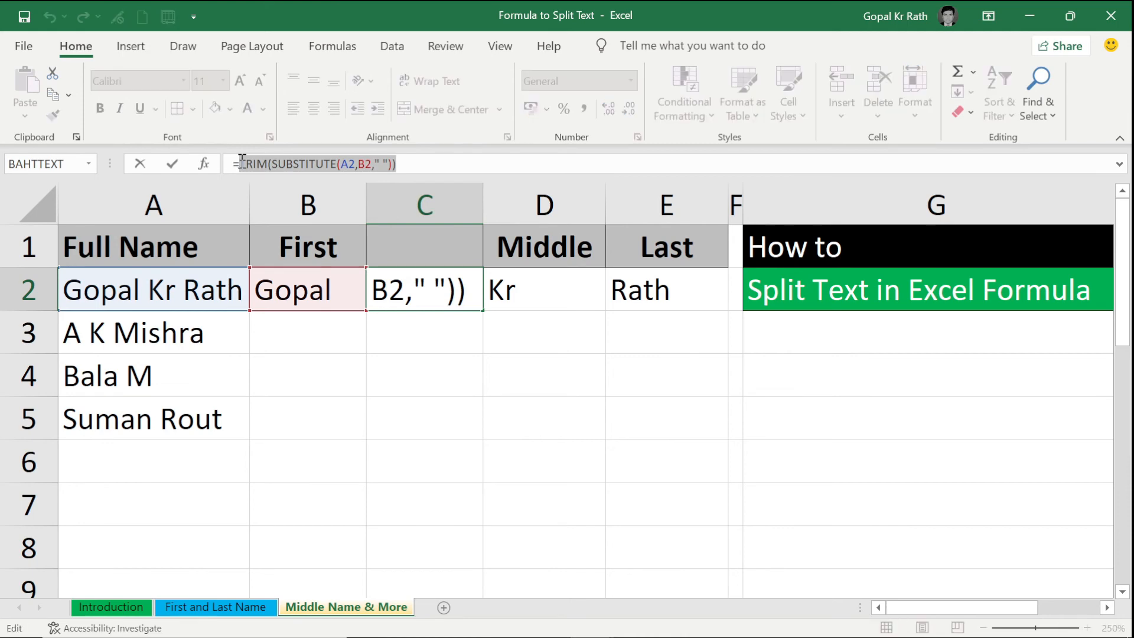
pyautogui.hotkey('ctrl', 'c')
pyautogui.press('Tab')
pyautogui.press('F2')
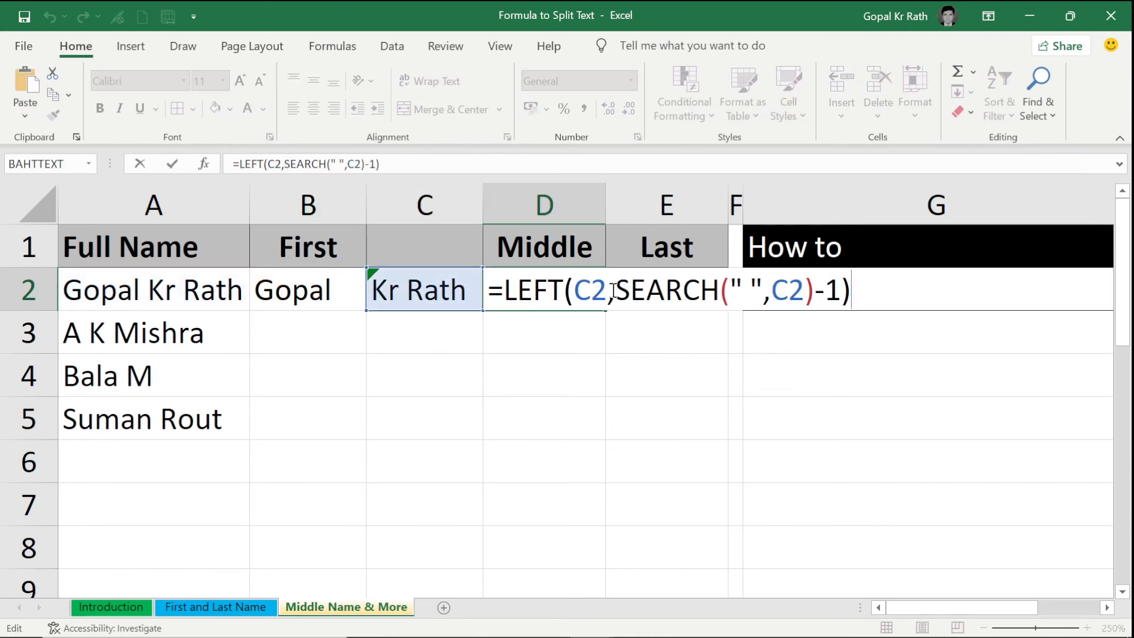
pyautogui.moveTo(608, 283); pyautogui.dragTo(579, 282)
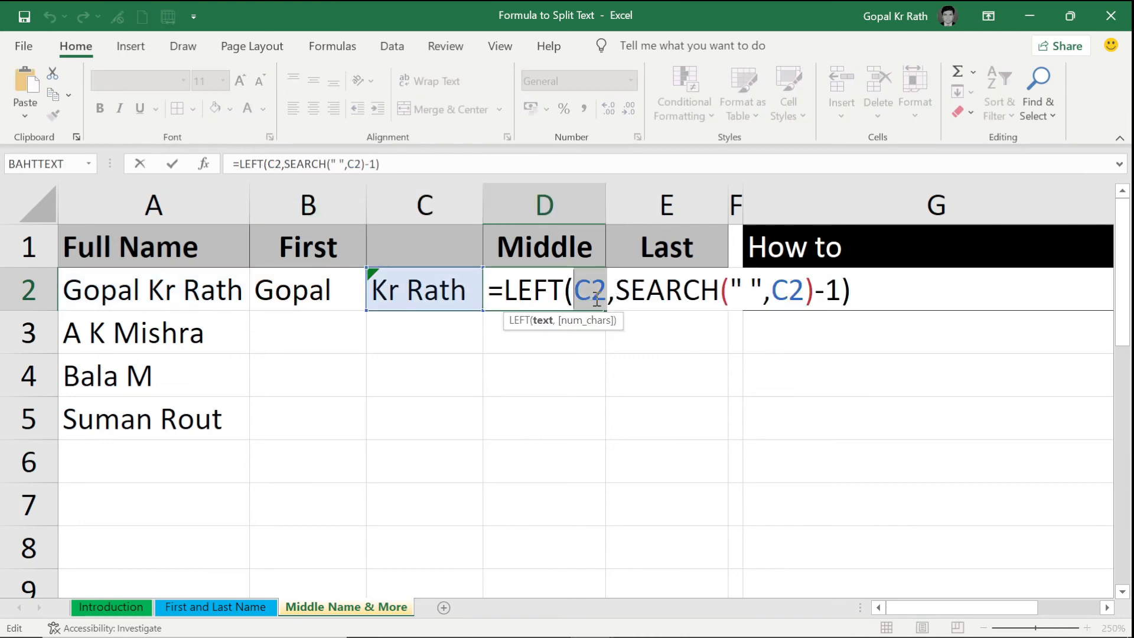
pyautogui.hotkey('ctrl', 'v')
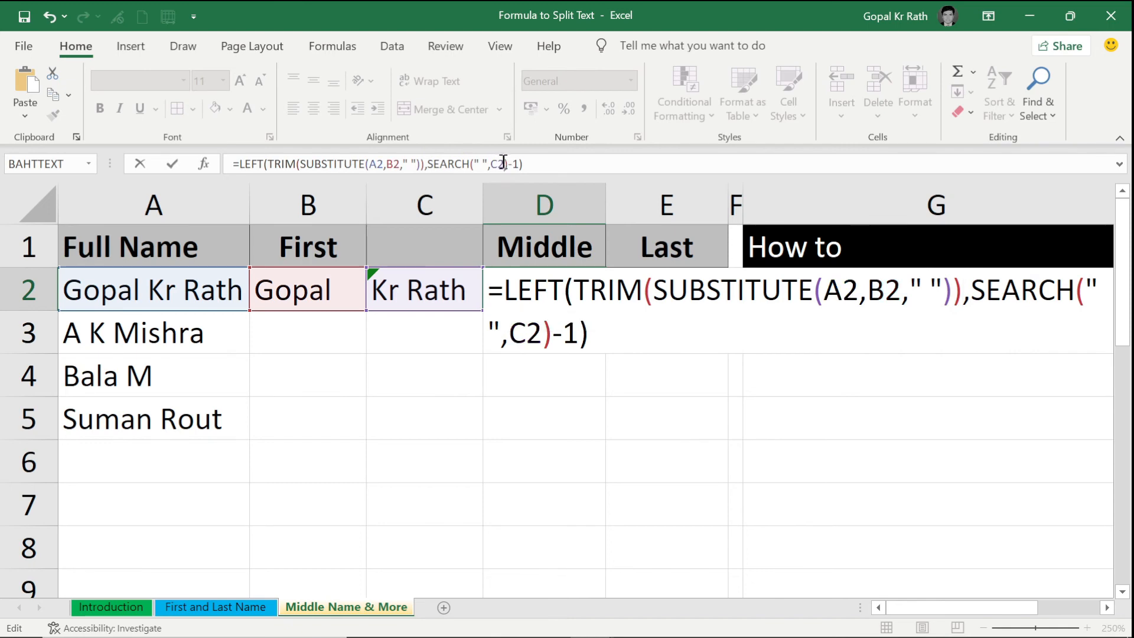
pyautogui.press('Tab')
# Replace the C2 reference in E2's last-name formula with TRIM(SUBSTITUTE(A2,B2," ")), and delete helper column C.
pyautogui.press('F2')
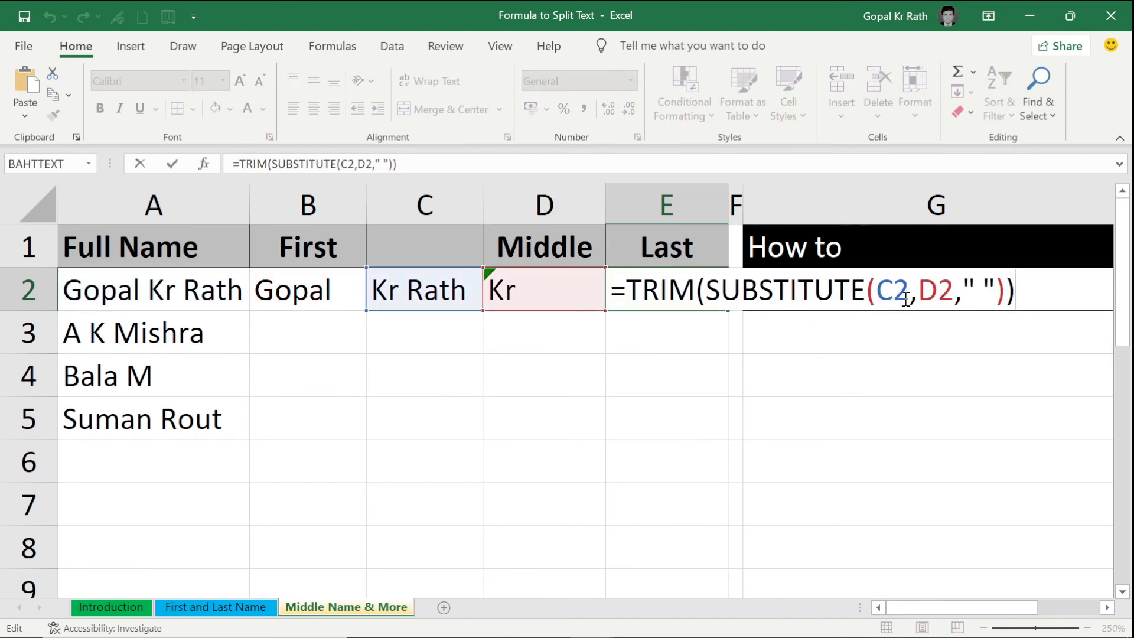
pyautogui.moveTo(911, 291); pyautogui.dragTo(880, 294)
pyautogui.hotkey('ctrl', 'v')
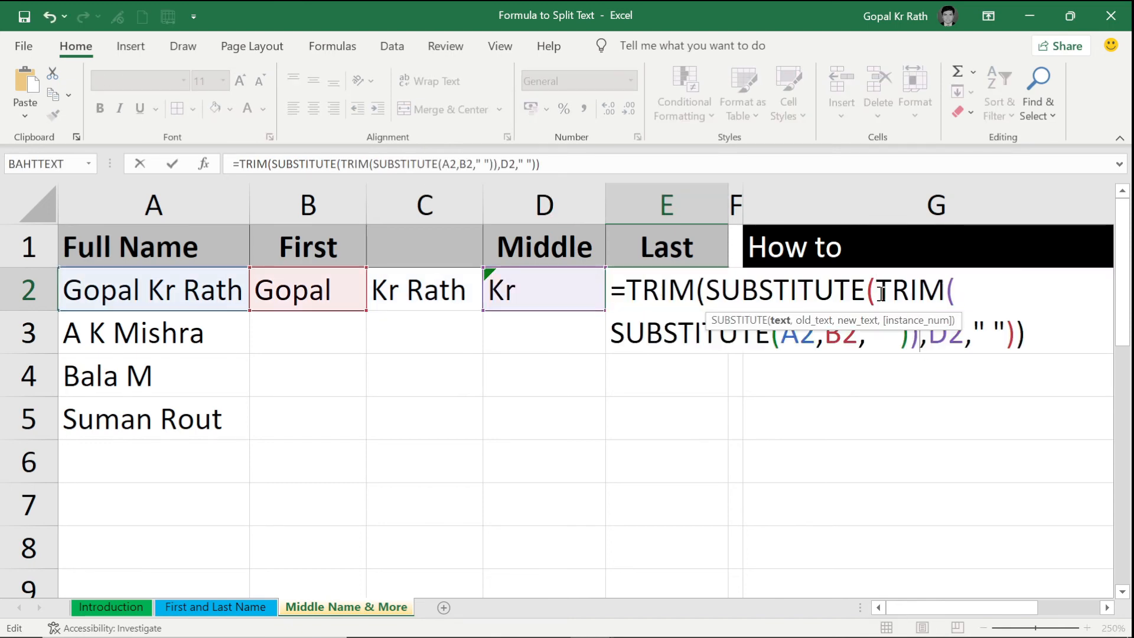
pyautogui.press('Return')
pyautogui.click(456, 192)
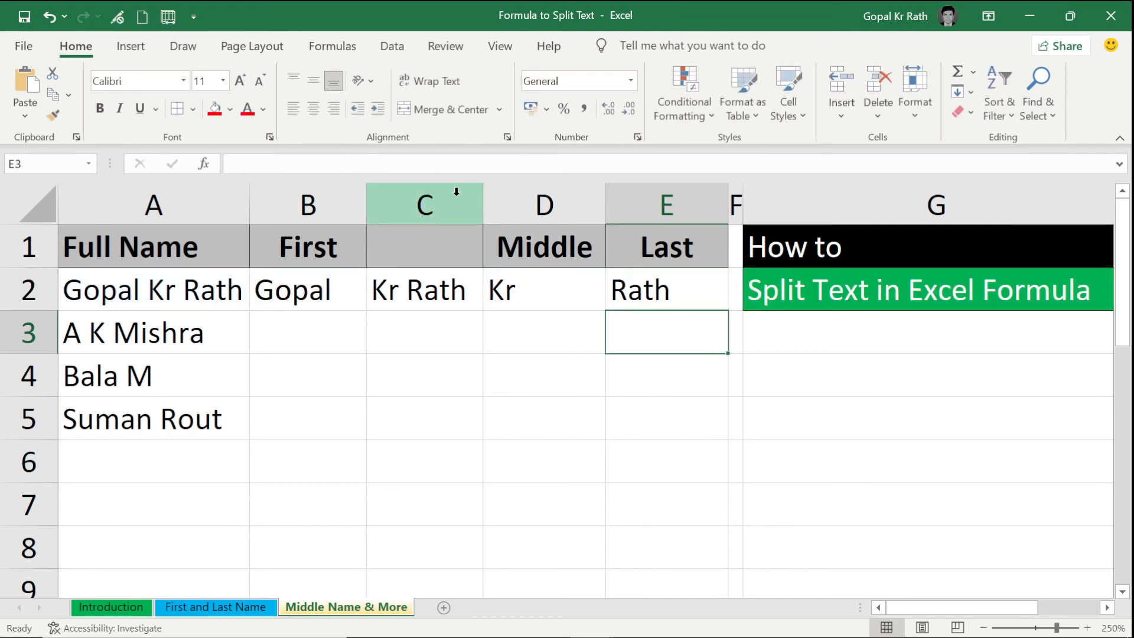
pyautogui.hotkey('ctrl', '-')
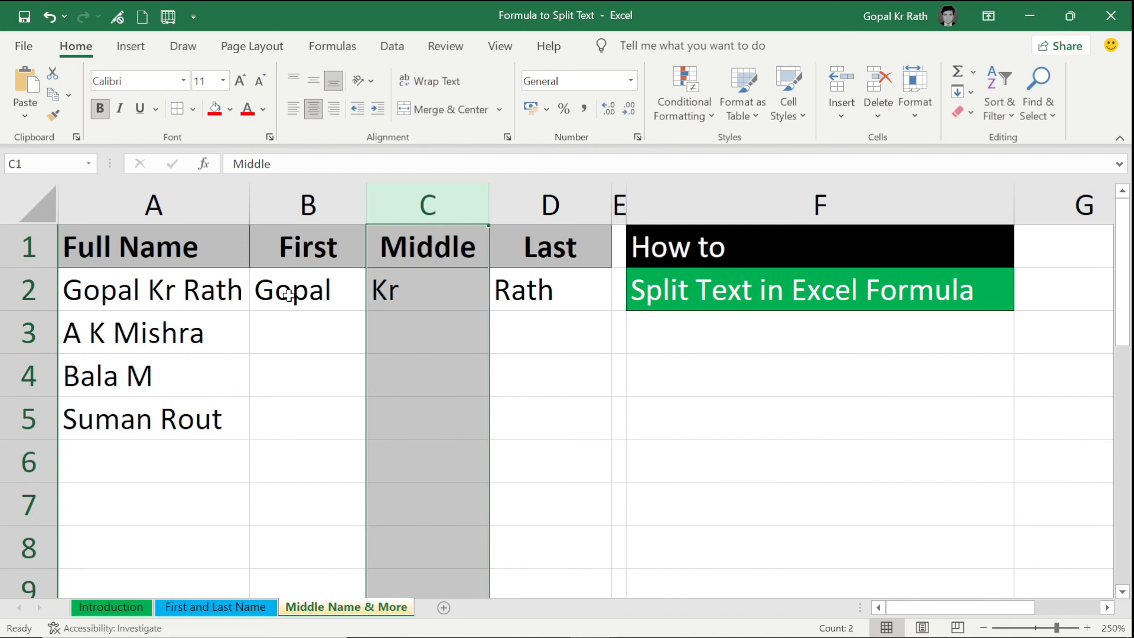
# Fill the first, middle and last name formulas from B2:D2 down to row 5.
pyautogui.moveTo(289, 296); pyautogui.dragTo(516, 335)
pyautogui.hotkey('ctrl', 'd')
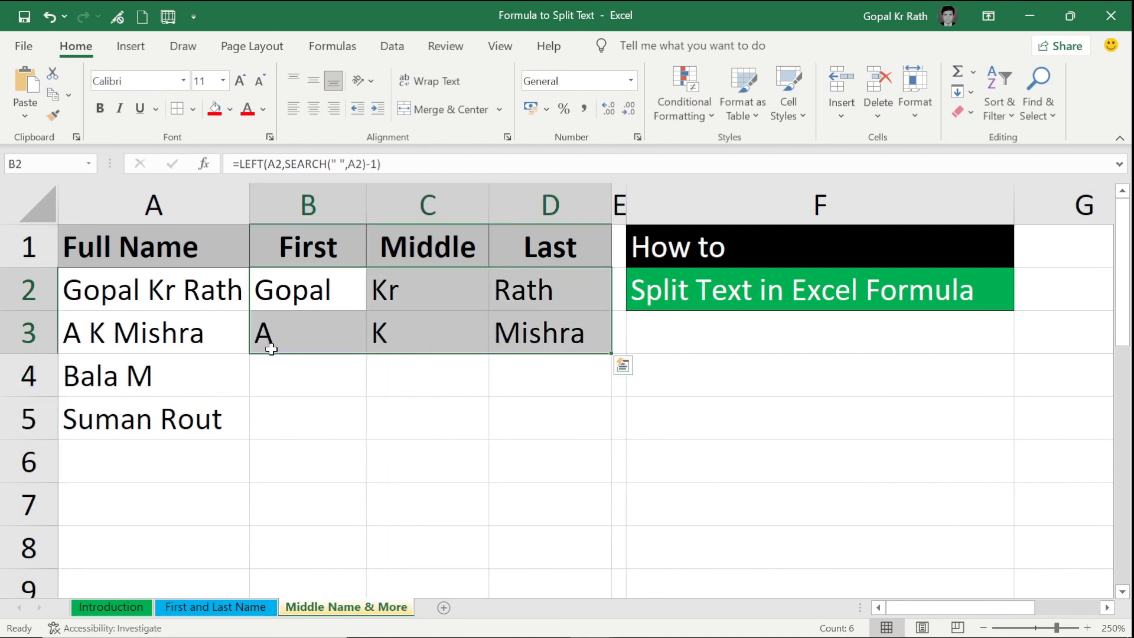
pyautogui.click(304, 336)
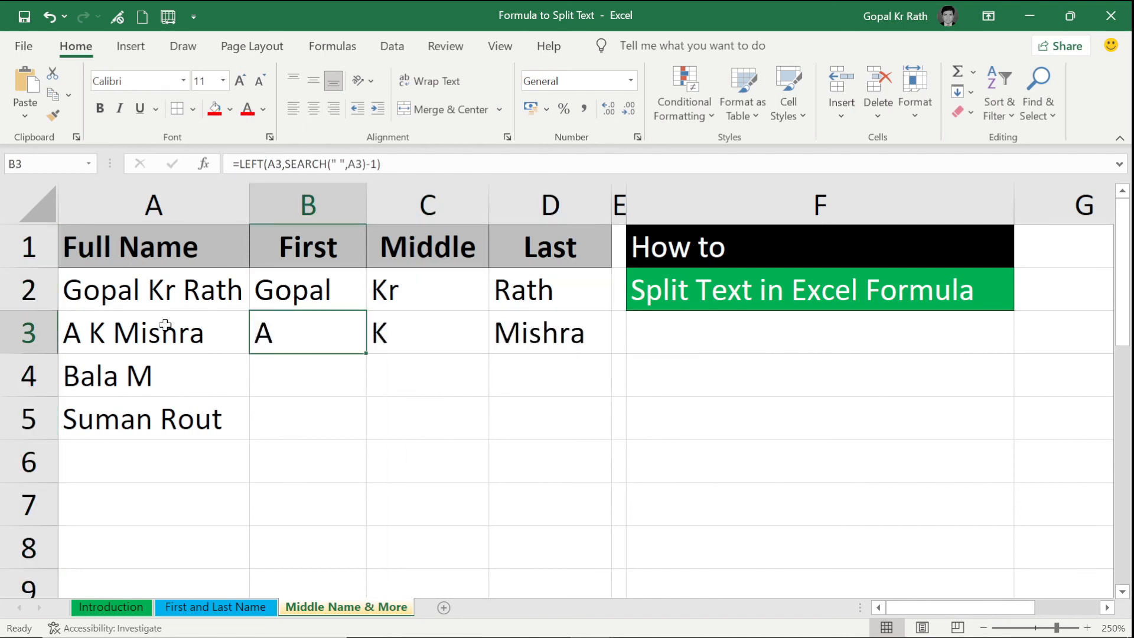
pyautogui.click(121, 328)
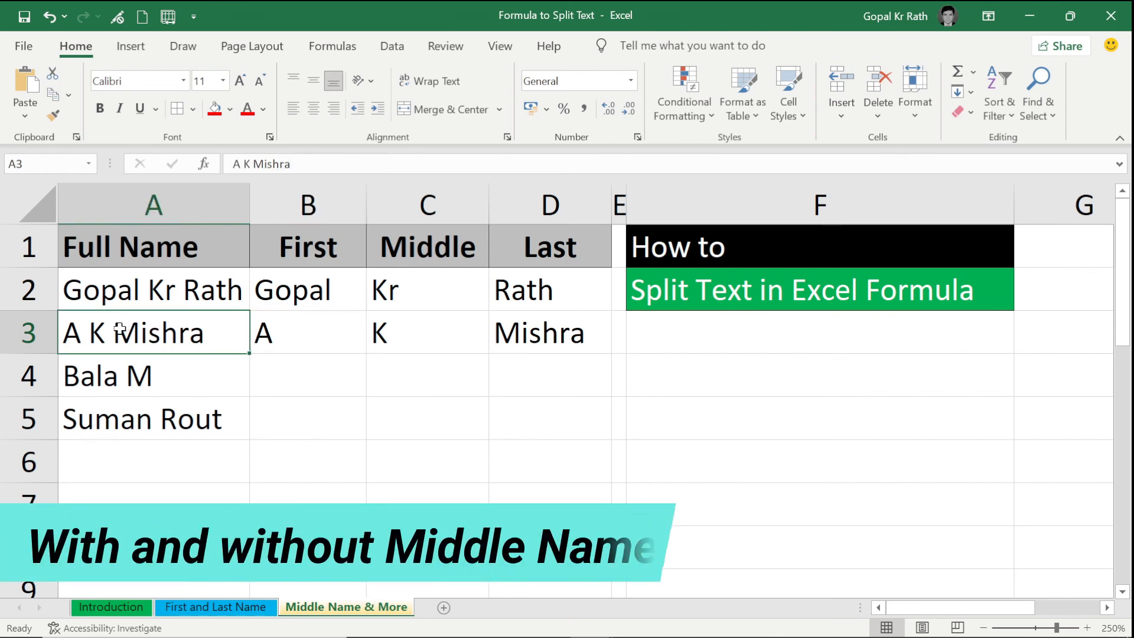
pyautogui.click(119, 379)
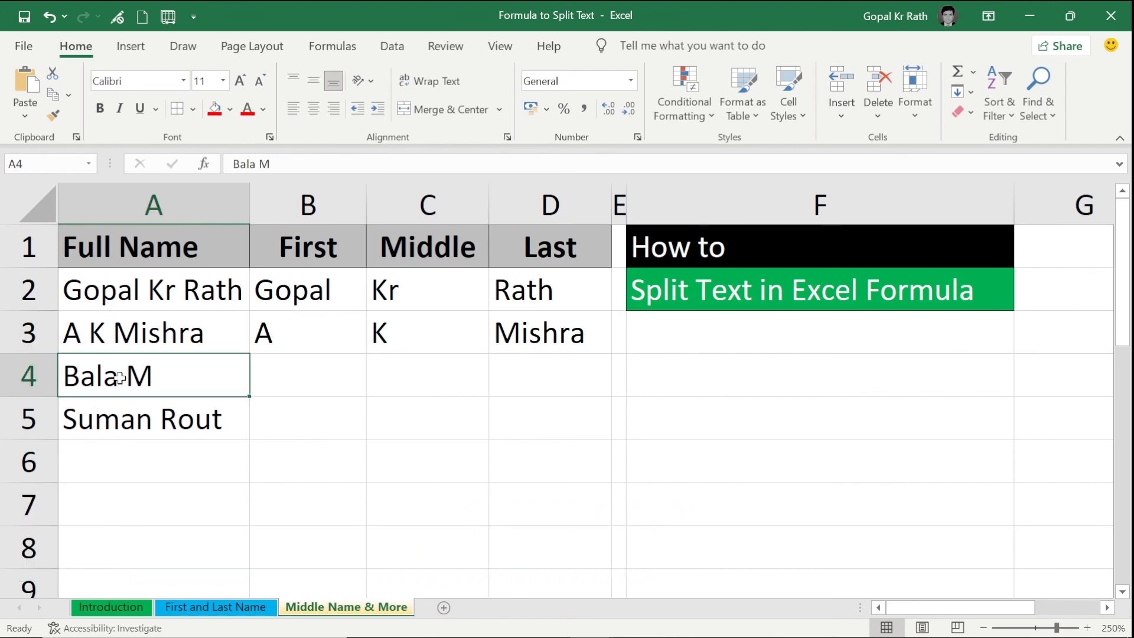
pyautogui.moveTo(291, 324); pyautogui.dragTo(505, 418)
pyautogui.hotkey('ctrl', 'd')
# Wrap the middle-name formula in C4 in IFERROR with "" as the error value, and fill it down to C5.
pyautogui.moveTo(423, 378); pyautogui.dragTo(442, 430)
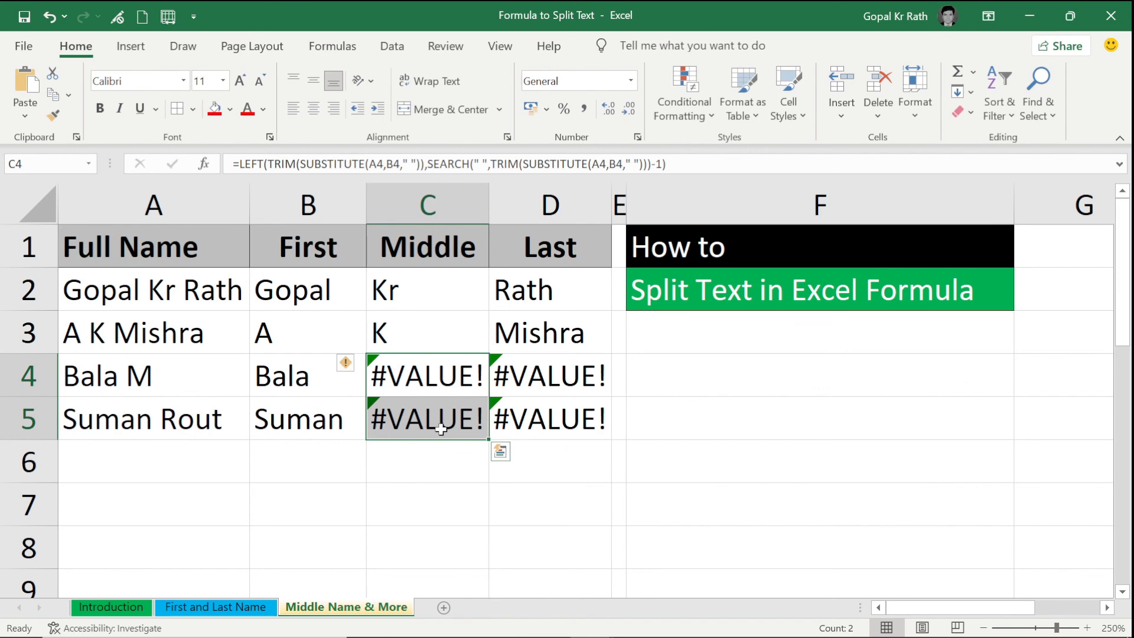
pyautogui.click(419, 372)
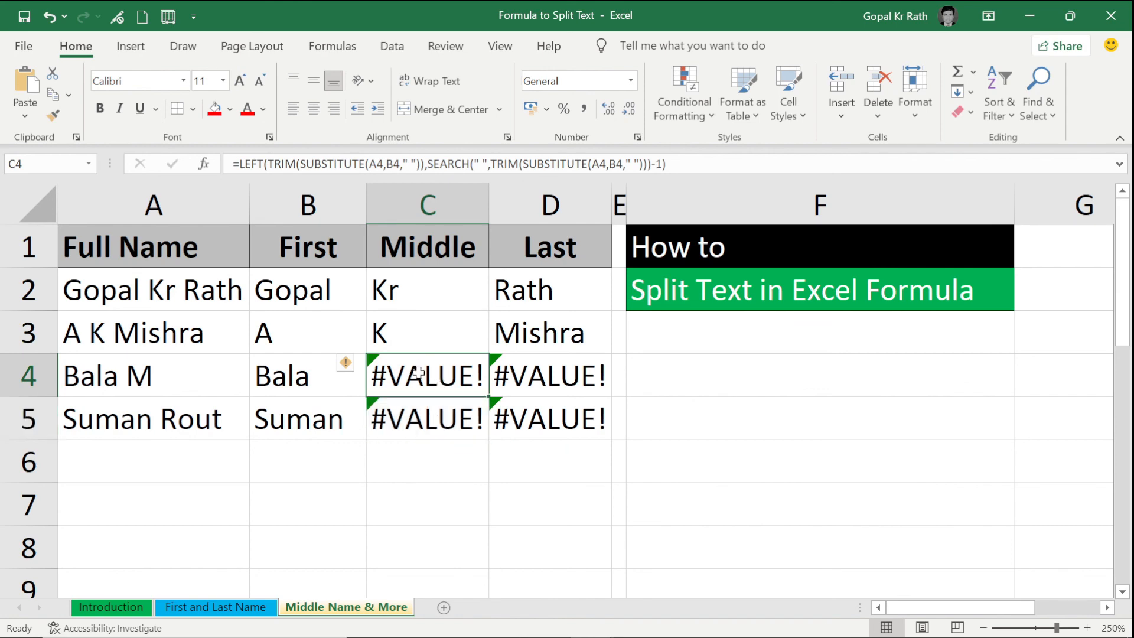
pyautogui.doubleClick(418, 372)
pyautogui.click(390, 369)
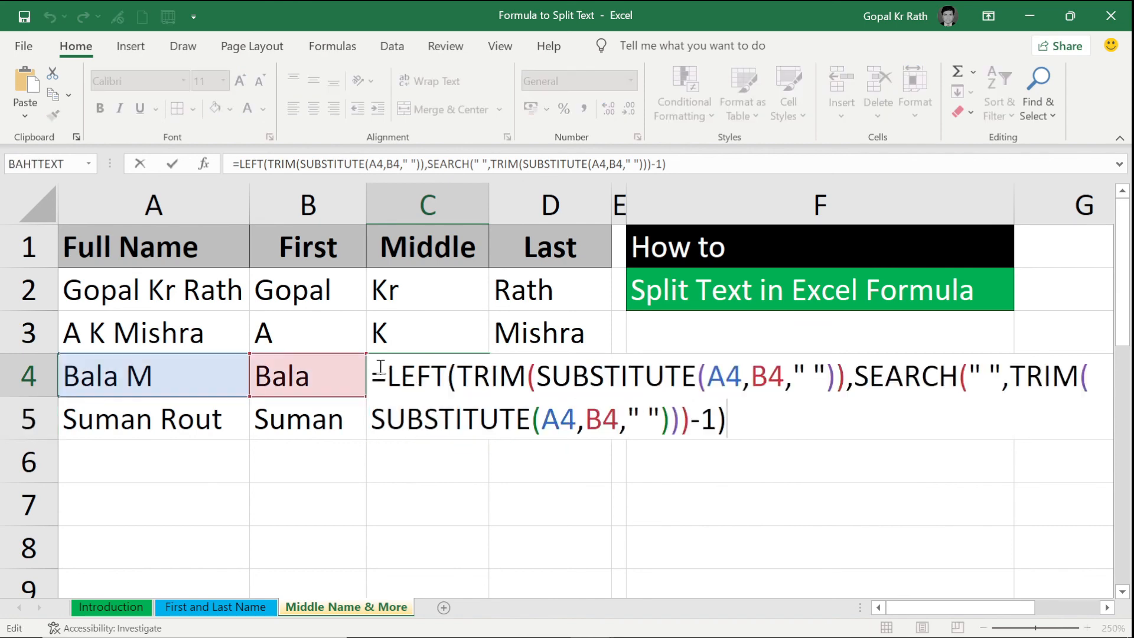
pyautogui.write('iferror')
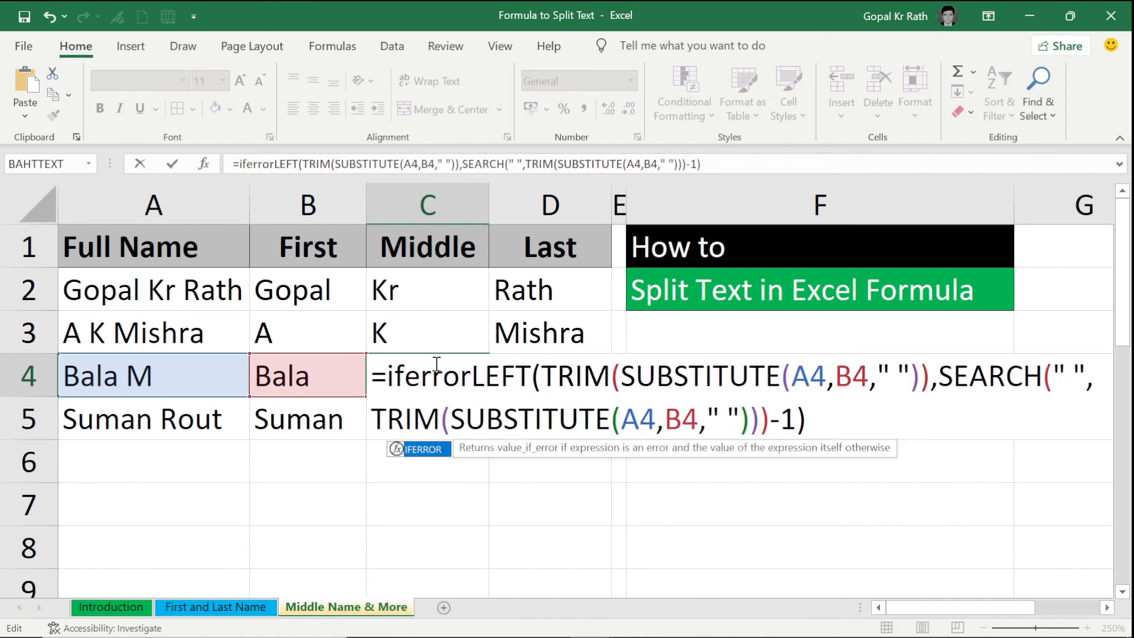
pyautogui.write('(')
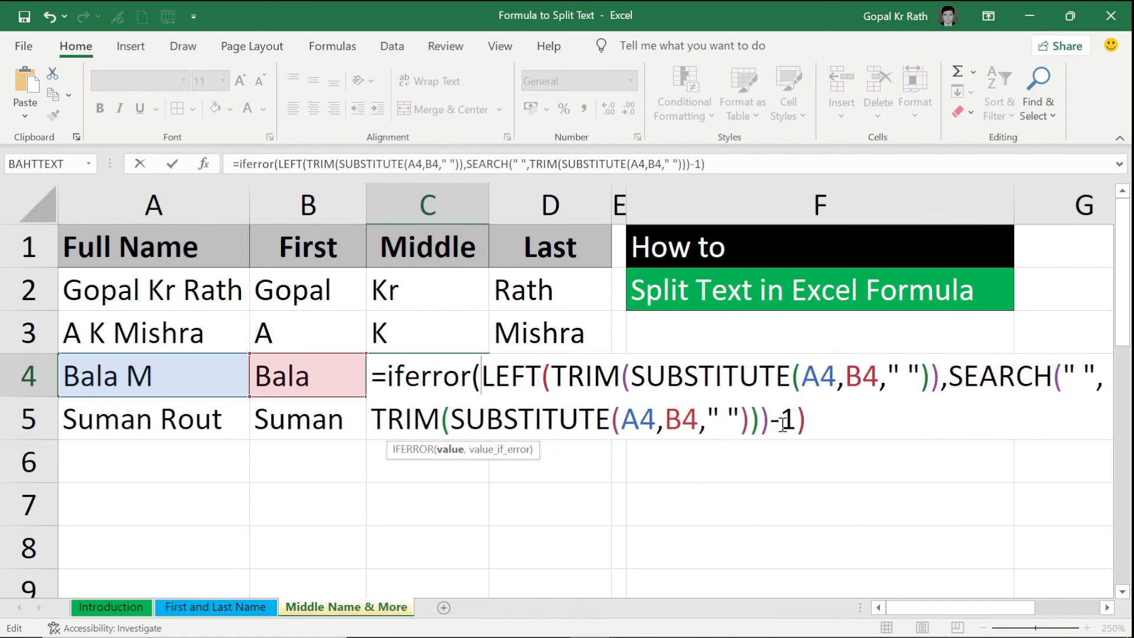
pyautogui.click(820, 417)
pyautogui.write(',')
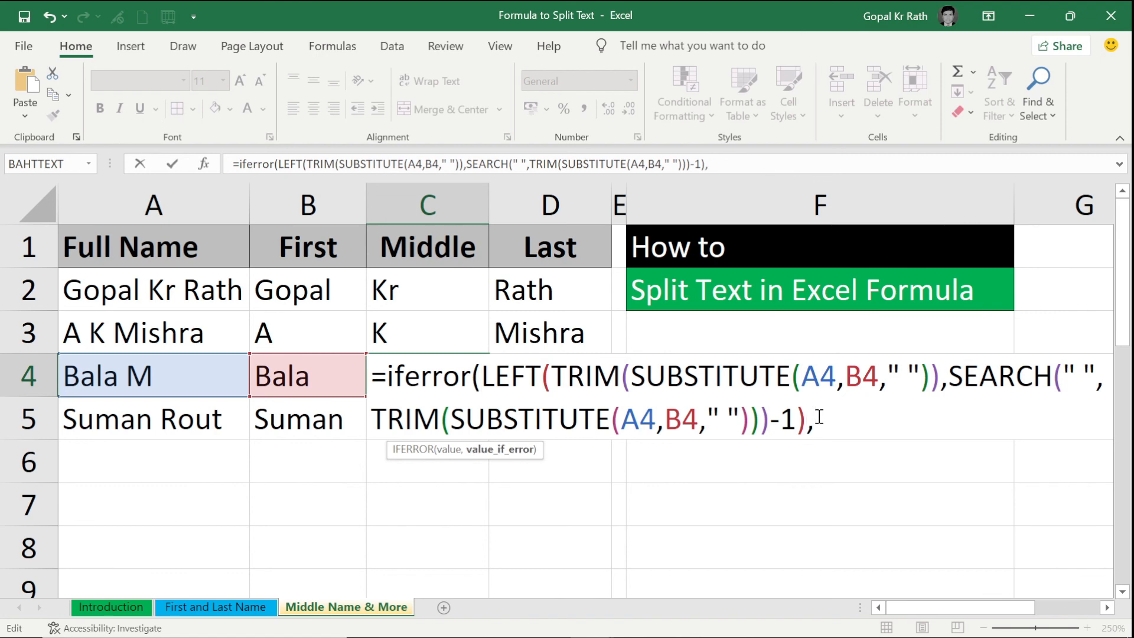
pyautogui.write('" ")')
pyautogui.press('Return')
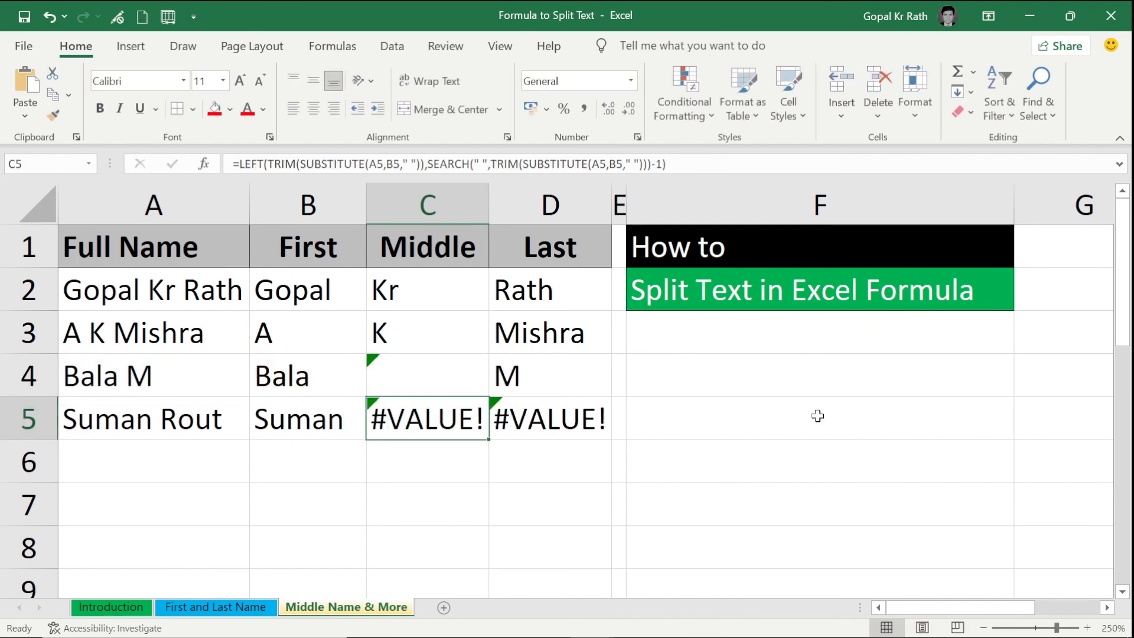
pyautogui.hotkey('ctrl', 'd')
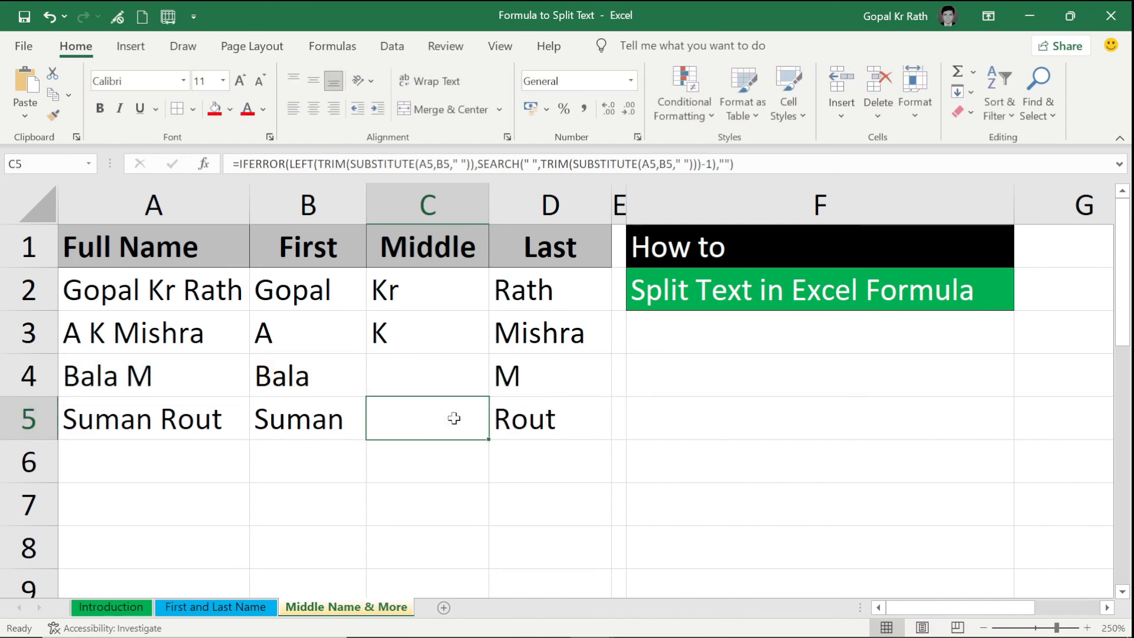